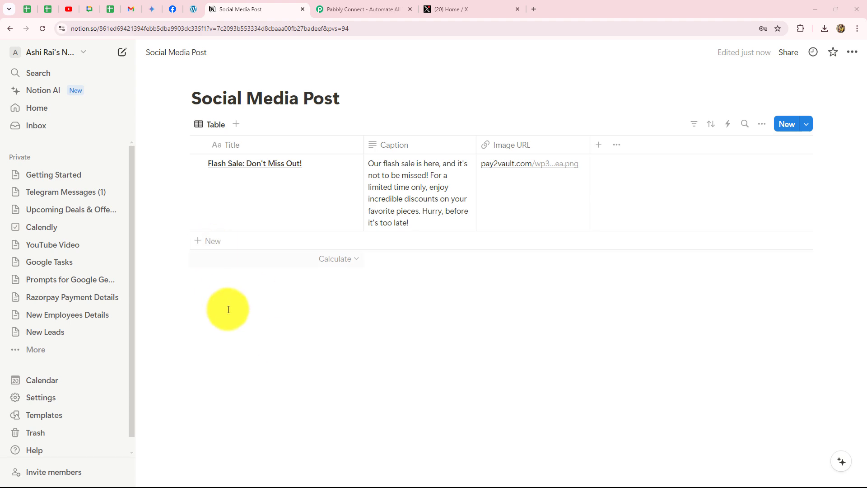
Review the Style Revolution Facebook page, the X home feed and the Notion Social Media Post table, closing Pabbly's offer popup.
{"action": "left_click", "coordinate": [174, 10]}
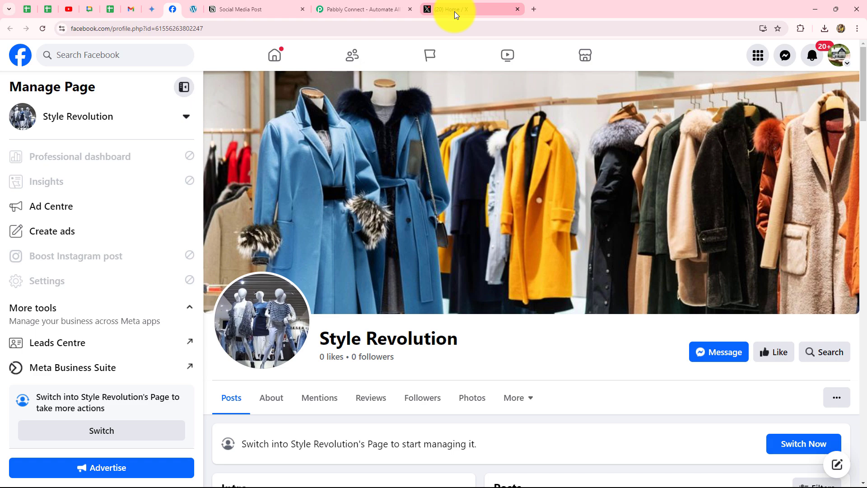
{"action": "left_click", "coordinate": [454, 12]}
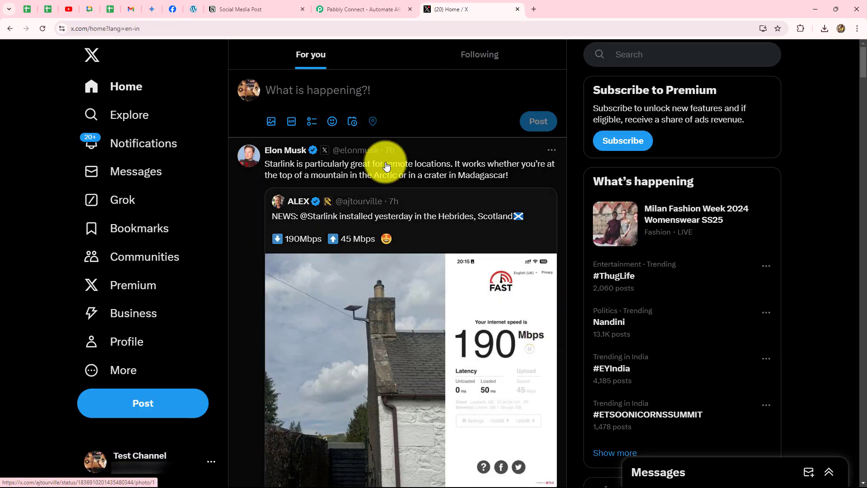
{"action": "left_click", "coordinate": [327, 8]}
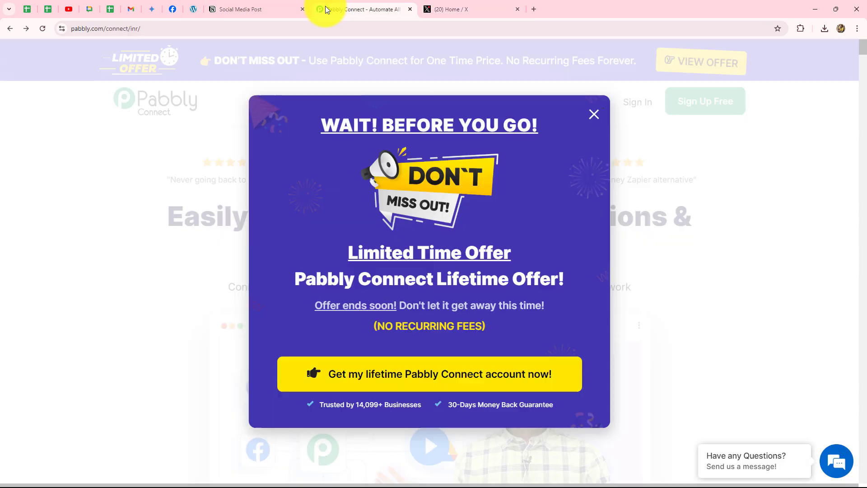
{"action": "left_click", "coordinate": [593, 115]}
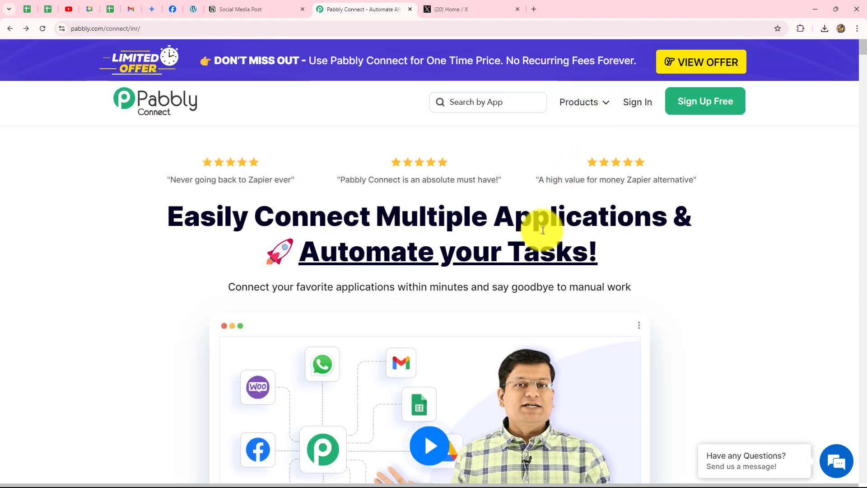
{"action": "left_click", "coordinate": [225, 4]}
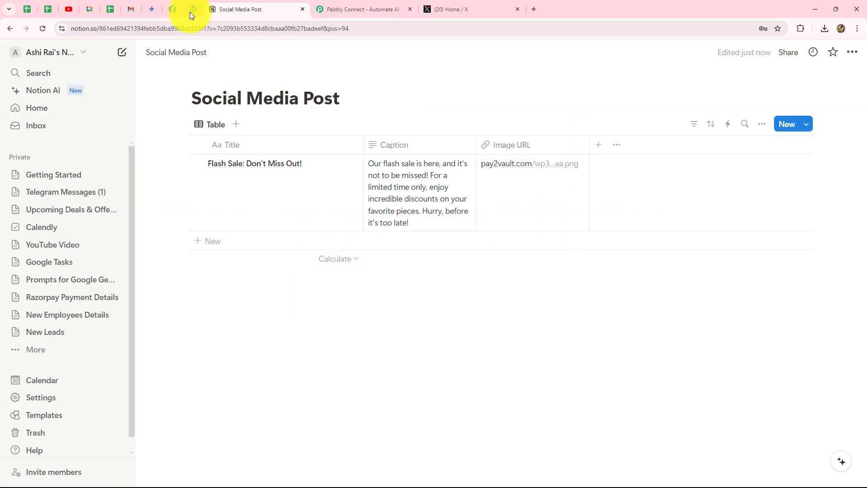
{"action": "left_click", "coordinate": [173, 8]}
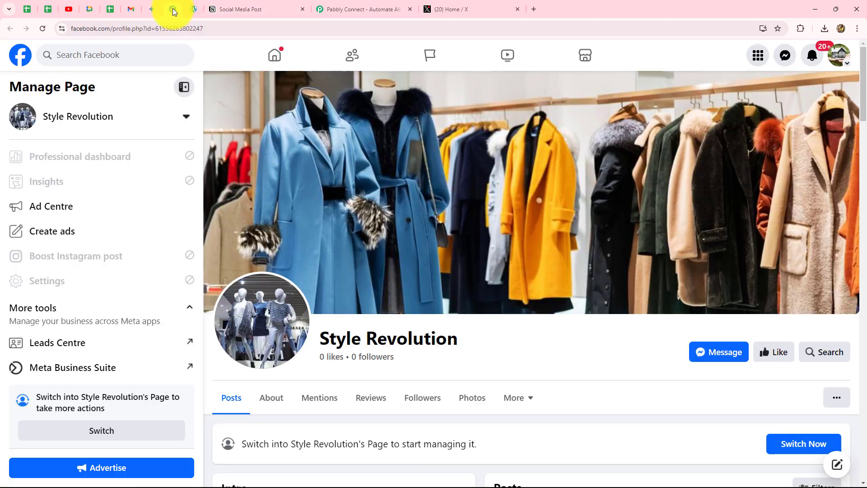
{"action": "left_click", "coordinate": [453, 5]}
Switch to the Pabbly site, sign in and access Pabbly Connect from the list of Pabbly apps.
{"action": "left_click", "coordinate": [339, 10]}
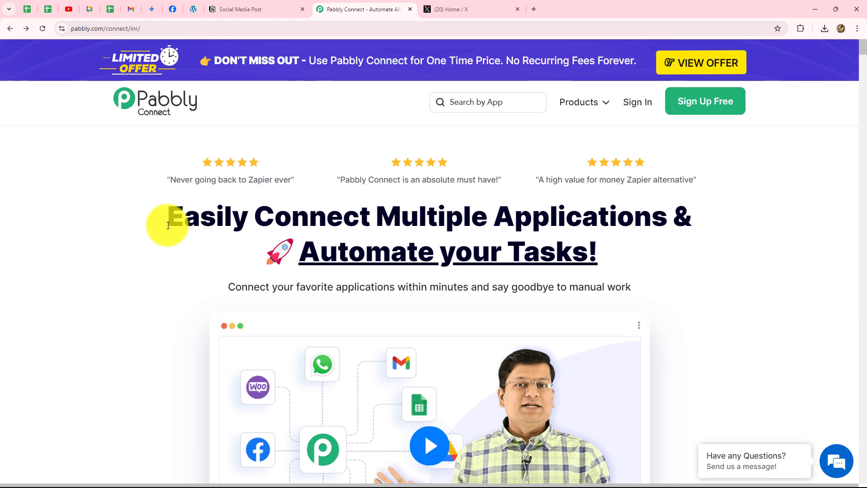
{"action": "left_click_drag", "start_coordinate": [168, 225], "coordinate": [615, 271]}
{"action": "left_click", "coordinate": [692, 281]}
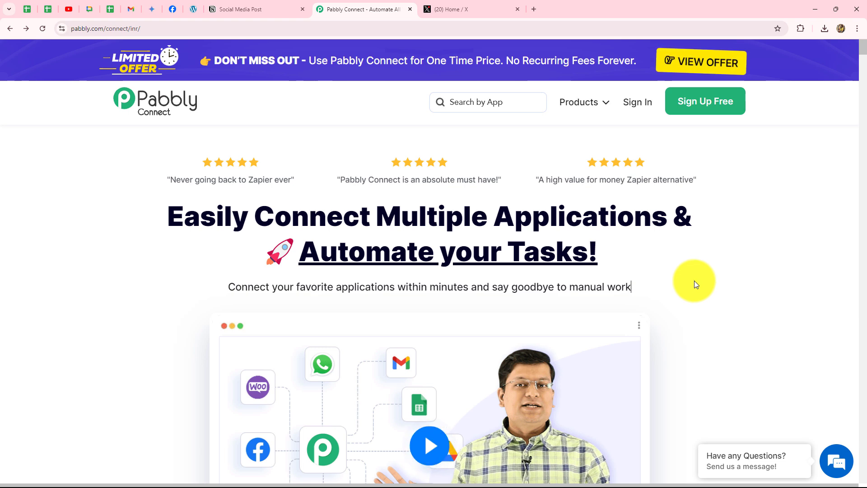
{"action": "left_click", "coordinate": [632, 101]}
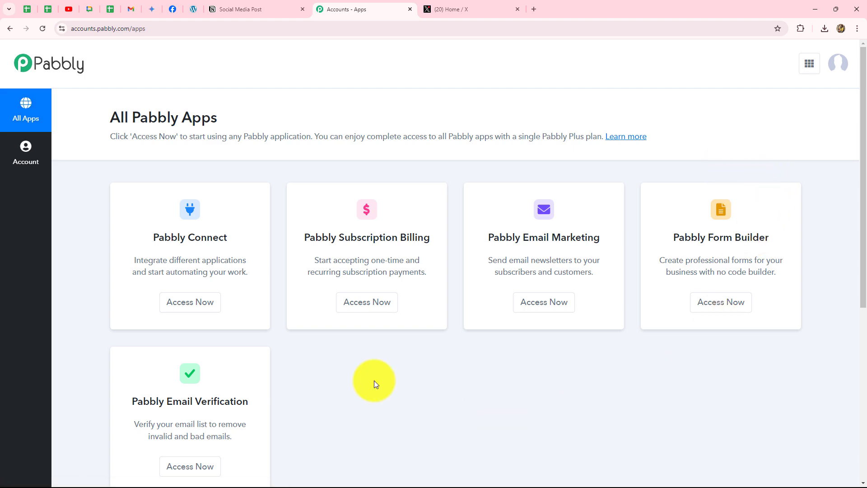
{"action": "scroll", "coordinate": [595, 362], "scroll_direction": "down", "scroll_amount": 2}
{"action": "scroll", "coordinate": [220, 194], "scroll_direction": "up", "scroll_amount": 1}
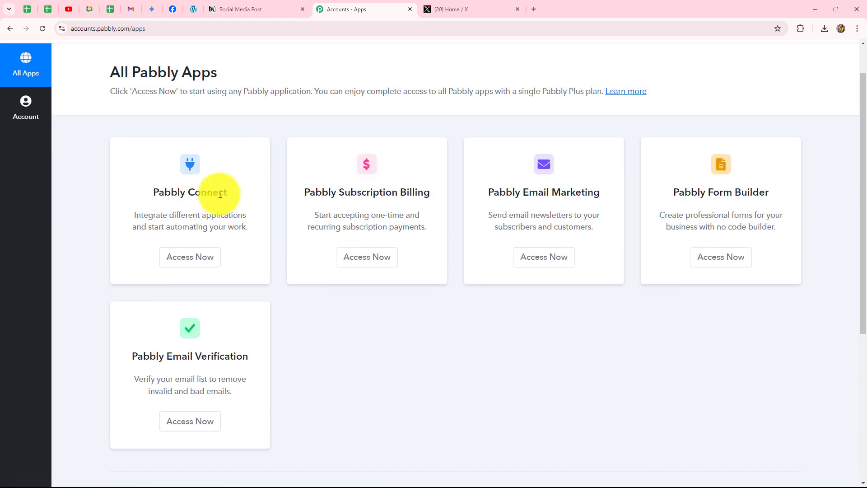
{"action": "left_click_drag", "start_coordinate": [151, 193], "coordinate": [231, 198]}
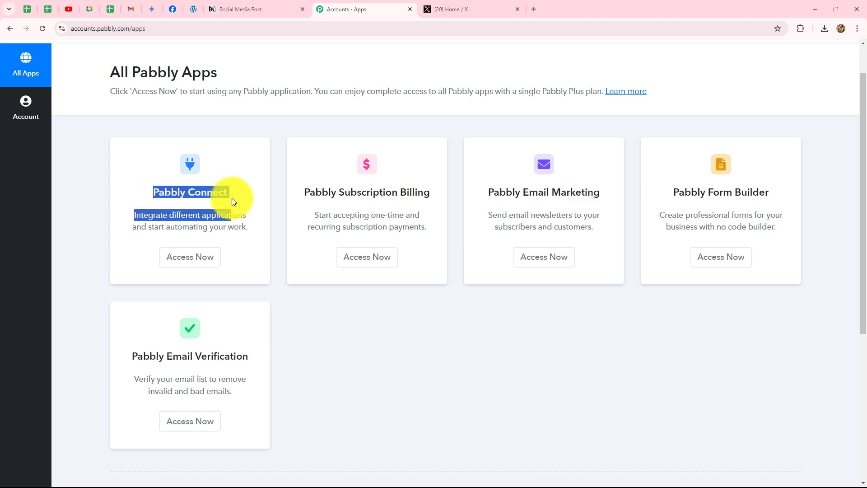
{"action": "left_click", "coordinate": [209, 261]}
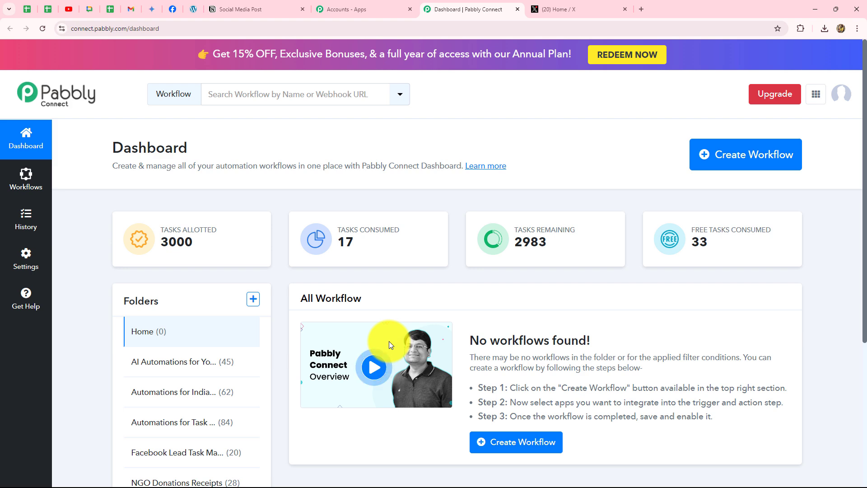
Create a workflow named "Schedule Social Media Post from Notion Database (With Images)" in the Social Media Automations folder.
{"action": "scroll", "coordinate": [390, 346], "scroll_direction": "down", "scroll_amount": 4}
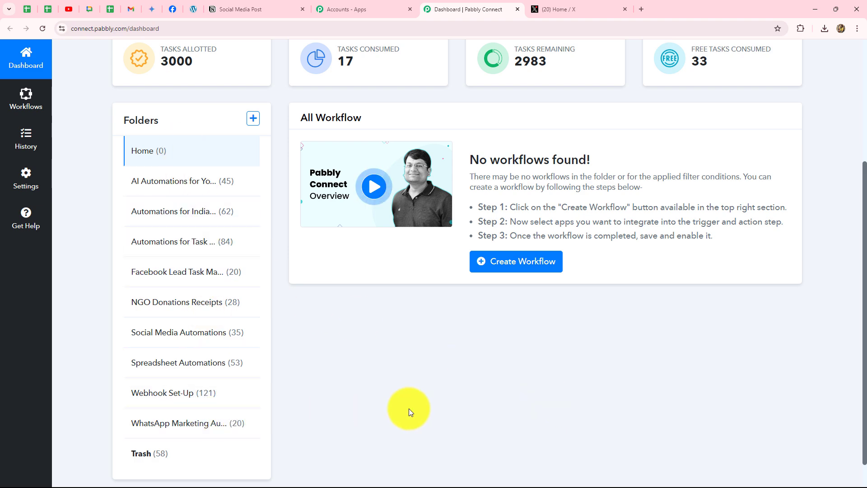
{"action": "scroll", "coordinate": [408, 408], "scroll_direction": "up", "scroll_amount": 4}
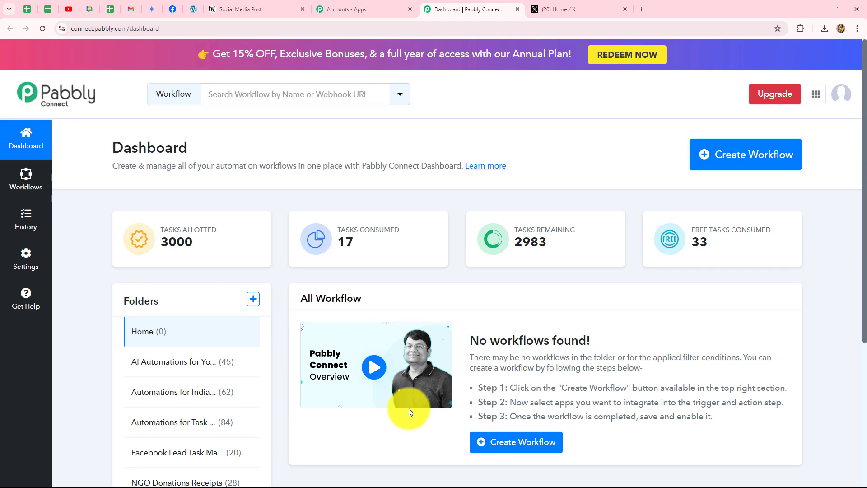
{"action": "left_click", "coordinate": [751, 170]}
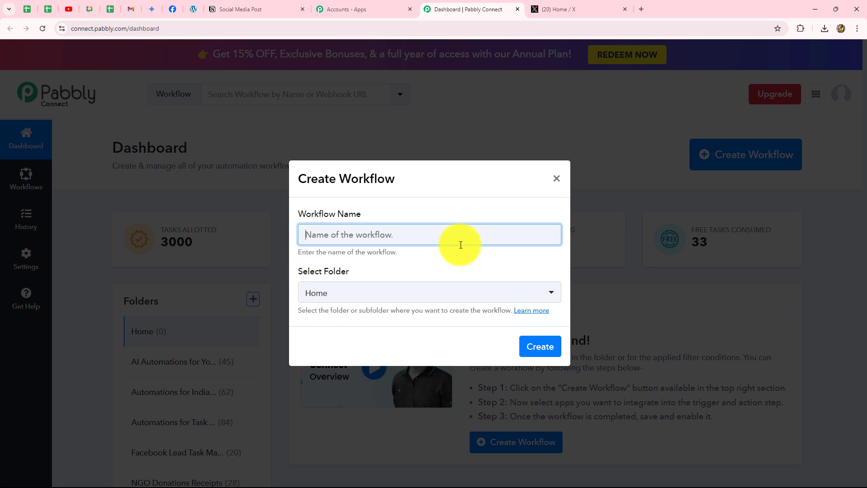
{"action": "key", "text": "ctrl+v"}
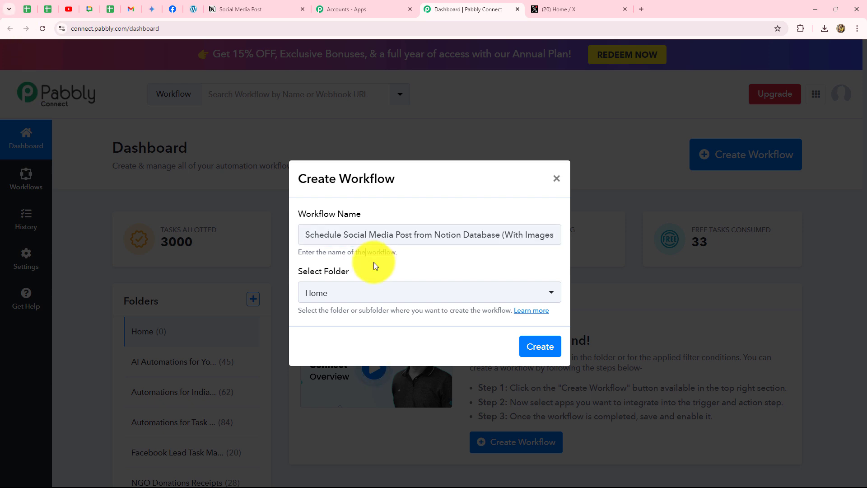
{"action": "left_click", "coordinate": [364, 293]}
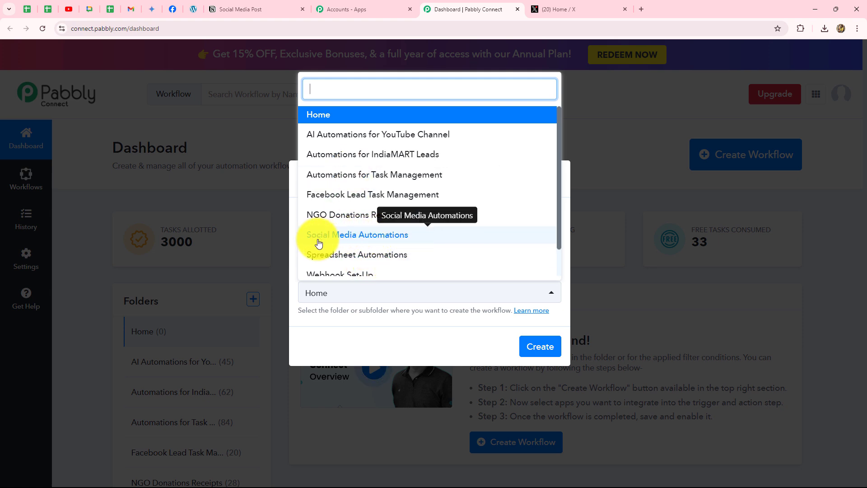
{"action": "left_click", "coordinate": [365, 242]}
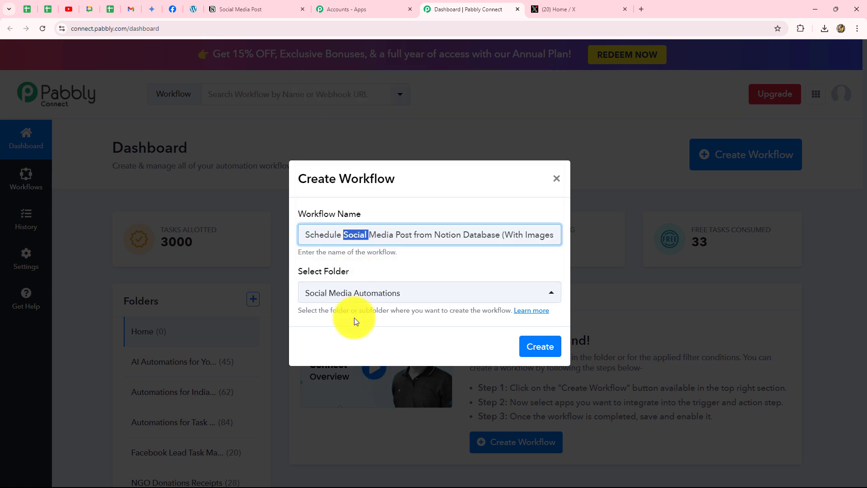
{"action": "left_click", "coordinate": [541, 356]}
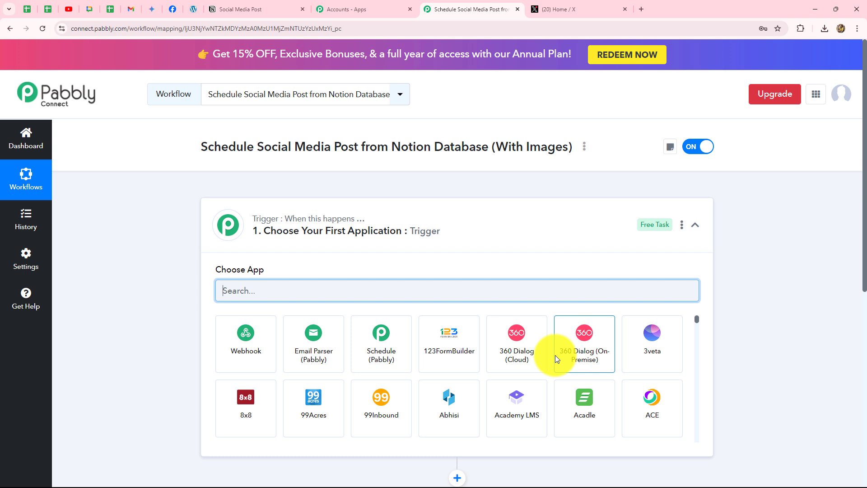
Collapse the trigger to view both workflow steps, and revisit the Notion table, Facebook page and X feed.
{"action": "left_click", "coordinate": [694, 226]}
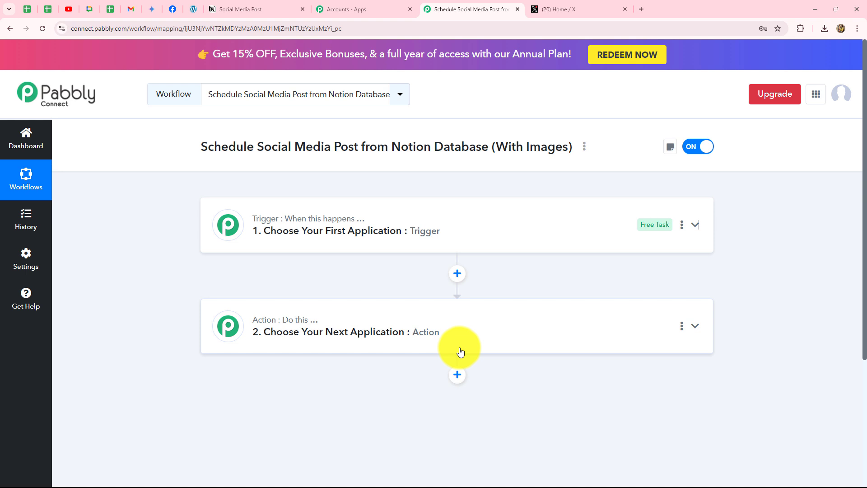
{"action": "left_click", "coordinate": [250, 9]}
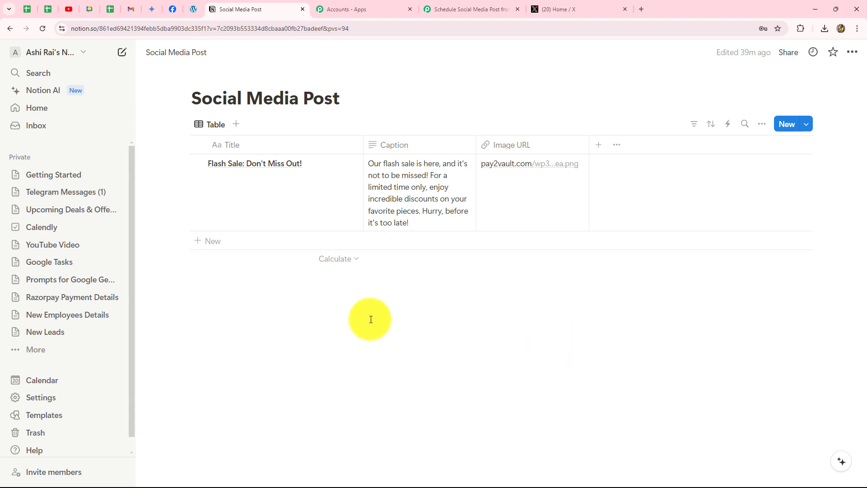
{"action": "left_click", "coordinate": [174, 13]}
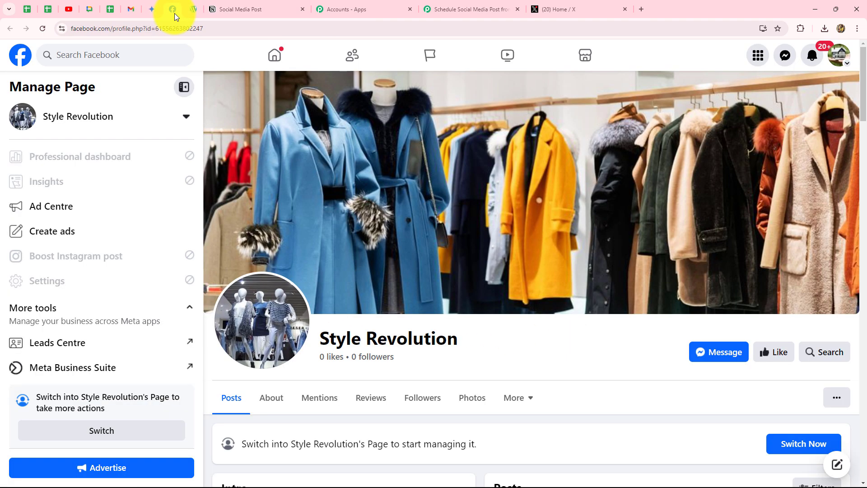
{"action": "left_click", "coordinate": [600, 8]}
{"action": "left_click", "coordinate": [478, 9]}
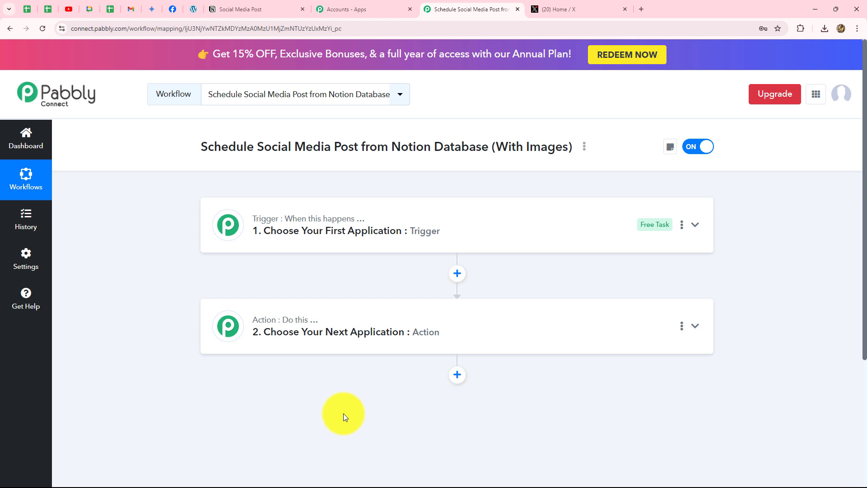
Expand the trigger step, search the apps for "Not" and choose Notion as the trigger application.
{"action": "left_click", "coordinate": [302, 221]}
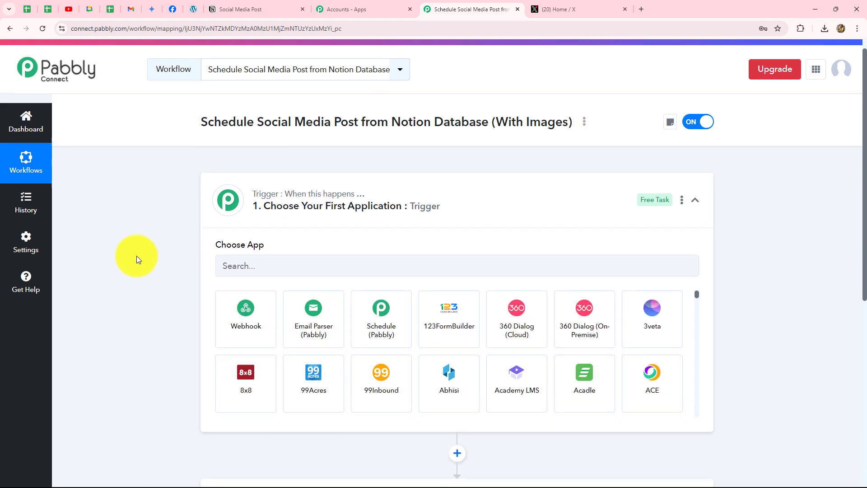
{"action": "scroll", "coordinate": [137, 255], "scroll_direction": "down", "scroll_amount": 1}
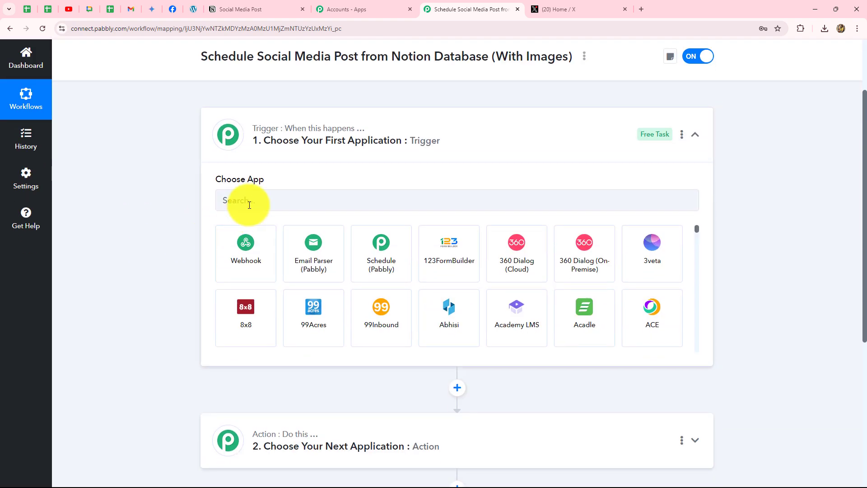
{"action": "left_click", "coordinate": [250, 205]}
{"action": "type", "text": "N"}
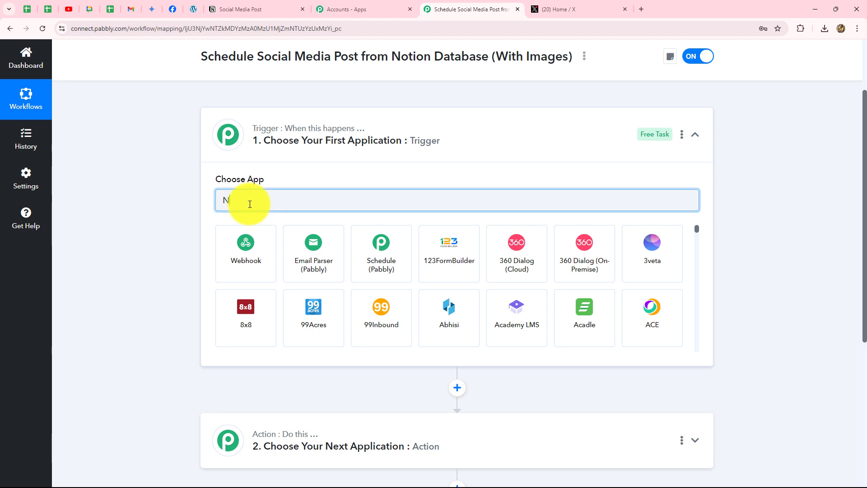
{"action": "key", "text": "Caps_Lock"}
{"action": "type", "text": "ot"}
{"action": "left_click", "coordinate": [241, 260]}
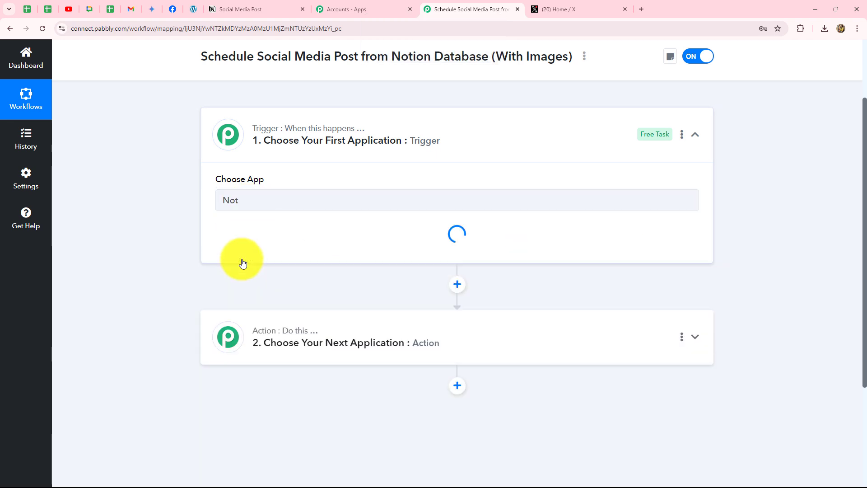
{"action": "left_click", "coordinate": [233, 249]}
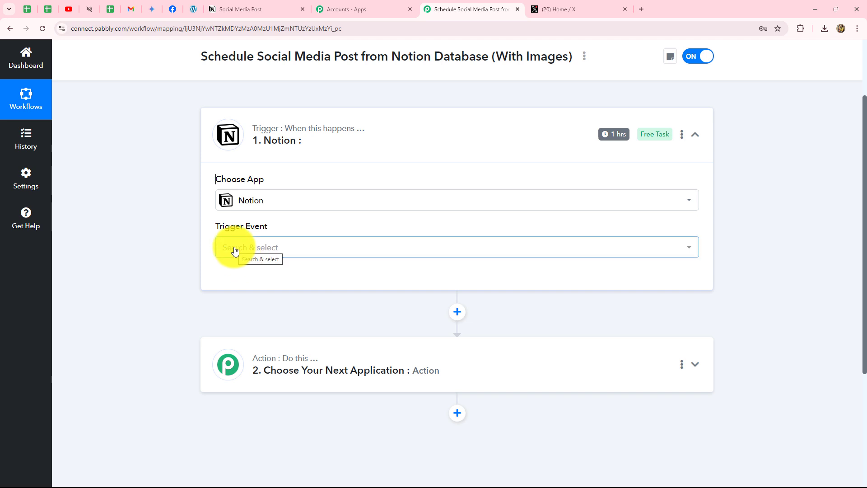
Set the Notion trigger event to New Database Item.
{"action": "left_click", "coordinate": [235, 251]}
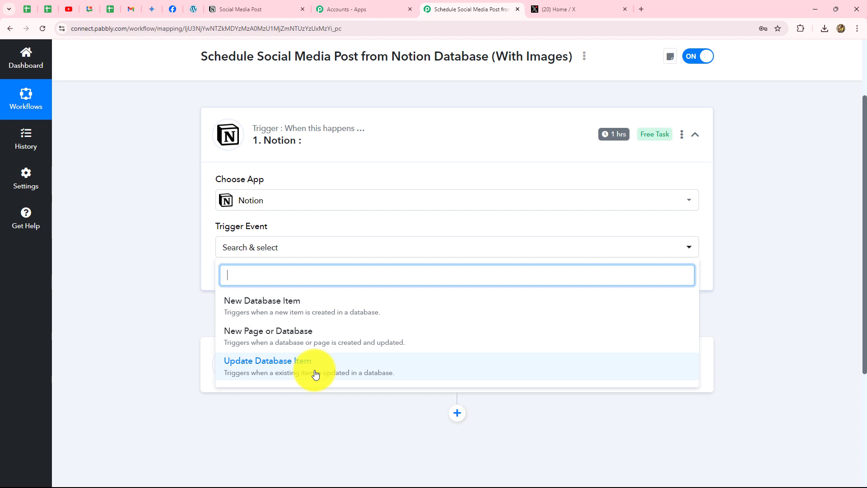
{"action": "left_click", "coordinate": [288, 311]}
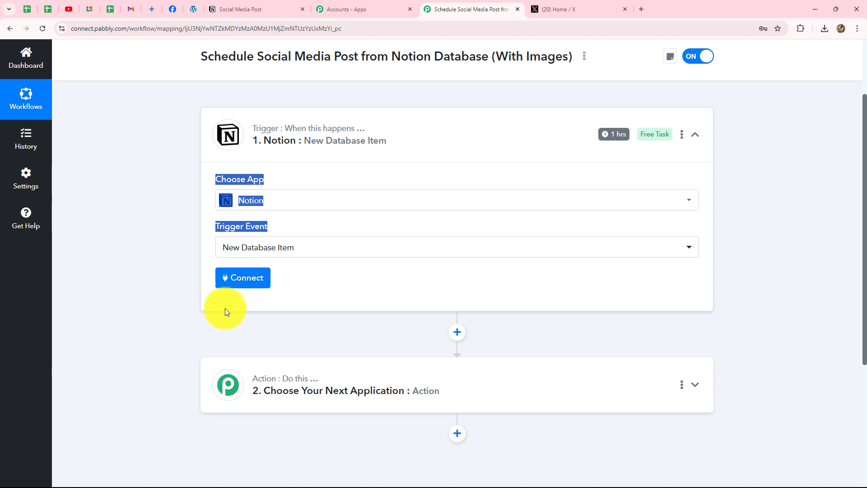
{"action": "left_click", "coordinate": [163, 303]}
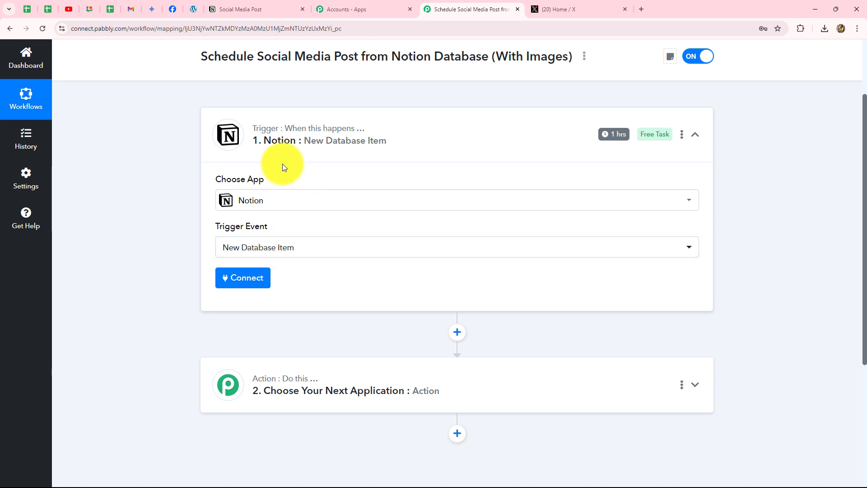
Connect the trigger through a new Notion connection, authorizing Pabbly Connect to access the preselected workspace pages.
{"action": "left_click", "coordinate": [257, 8]}
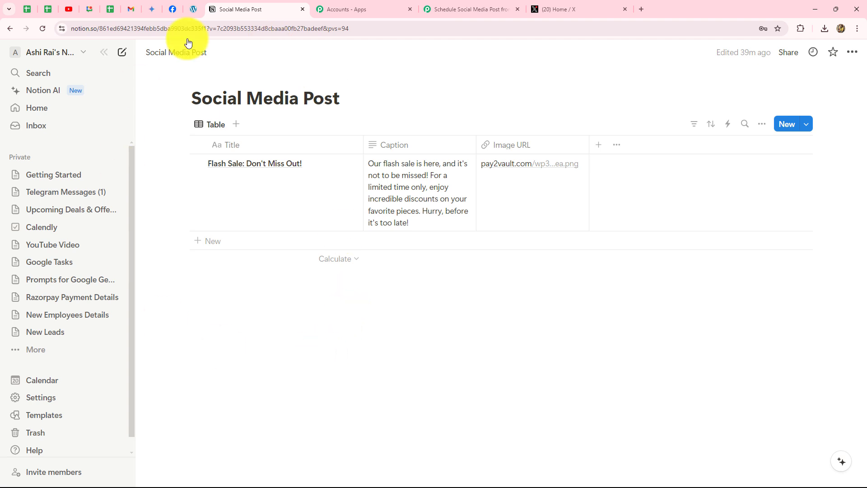
{"action": "left_click", "coordinate": [427, 8]}
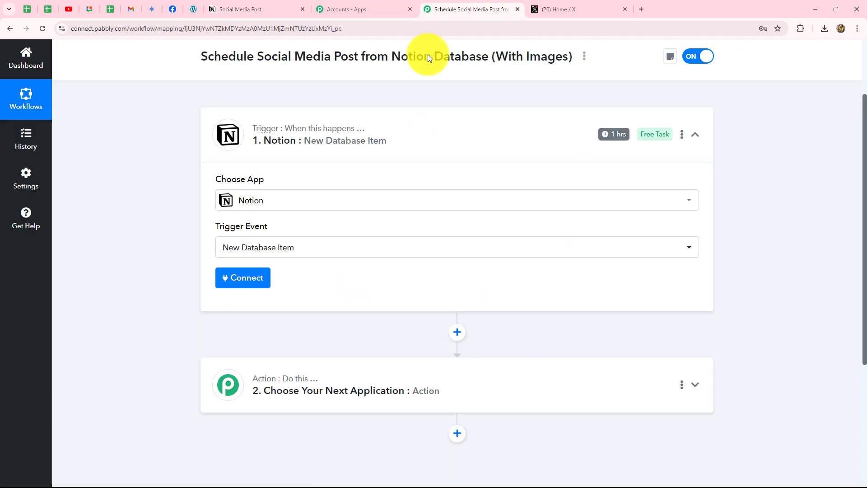
{"action": "left_click", "coordinate": [243, 279]}
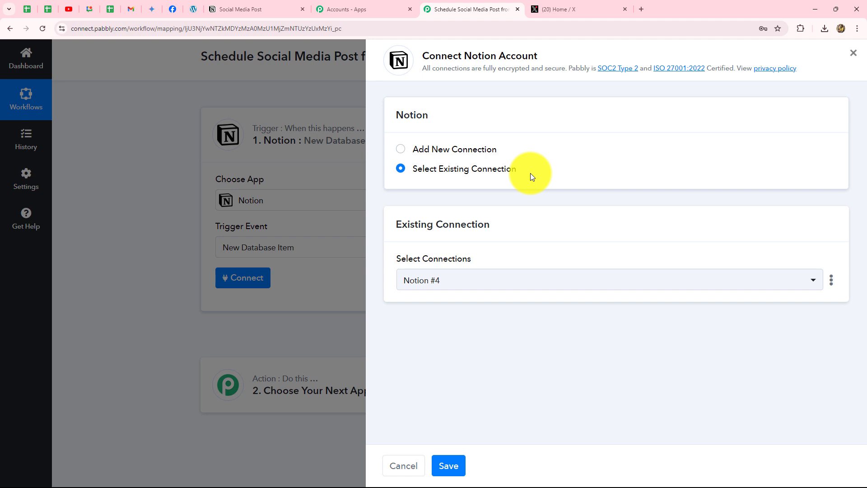
{"action": "left_click", "coordinate": [400, 150]}
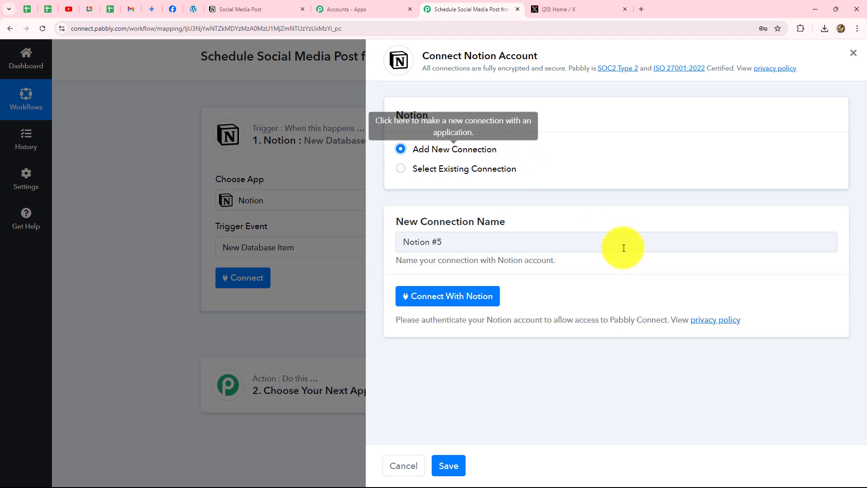
{"action": "left_click", "coordinate": [474, 297]}
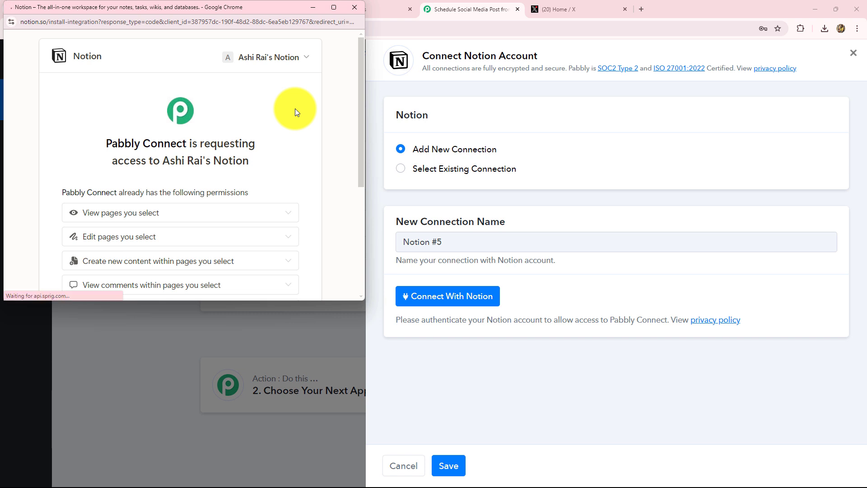
{"action": "scroll", "coordinate": [293, 156], "scroll_direction": "down", "scroll_amount": 4}
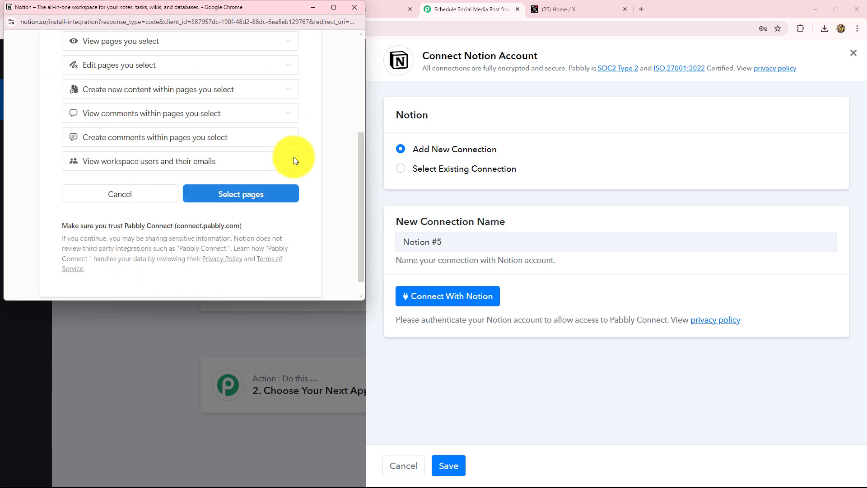
{"action": "left_click", "coordinate": [276, 187]}
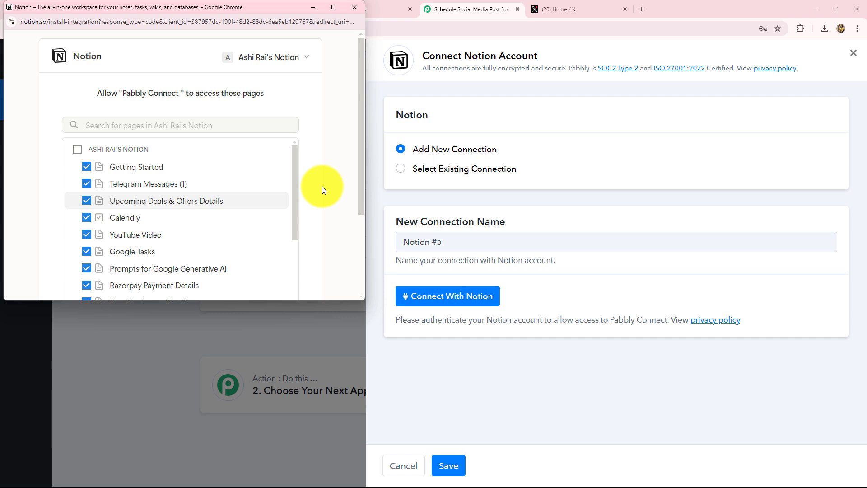
{"action": "scroll", "coordinate": [322, 186], "scroll_direction": "down", "scroll_amount": 3}
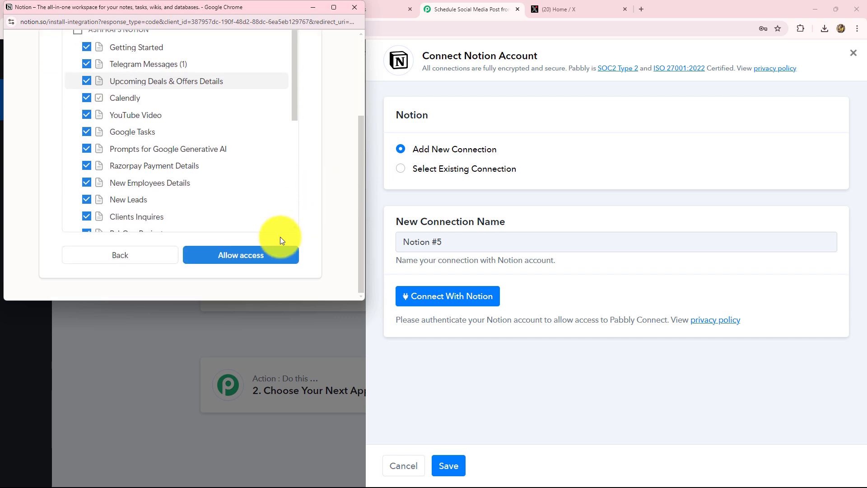
{"action": "left_click", "coordinate": [266, 256]}
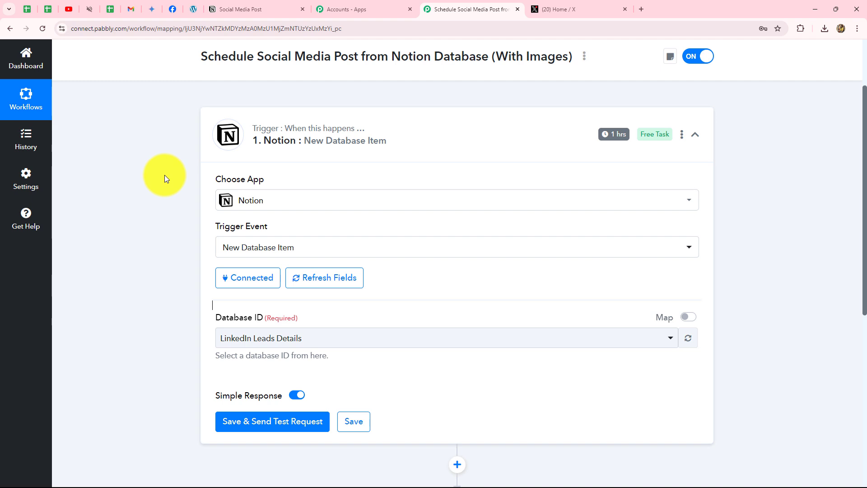
Set the trigger's Database ID to Social Media Post, matching the title of the Notion table.
{"action": "scroll", "coordinate": [164, 175], "scroll_direction": "down", "scroll_amount": 3}
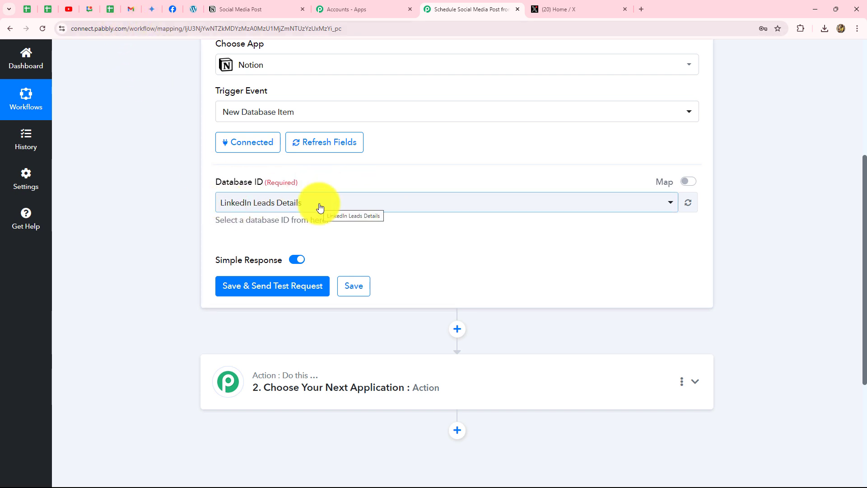
{"action": "left_click", "coordinate": [229, 10]}
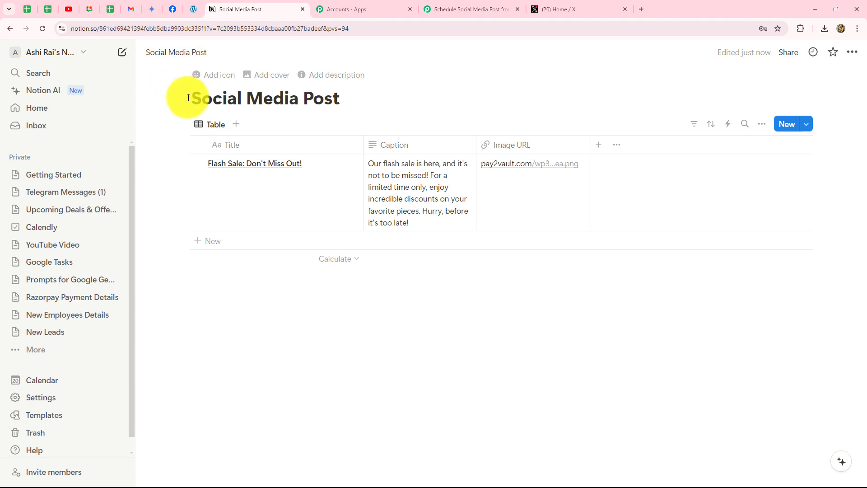
{"action": "left_click_drag", "start_coordinate": [188, 97], "coordinate": [357, 98]}
{"action": "left_click", "coordinate": [469, 9]}
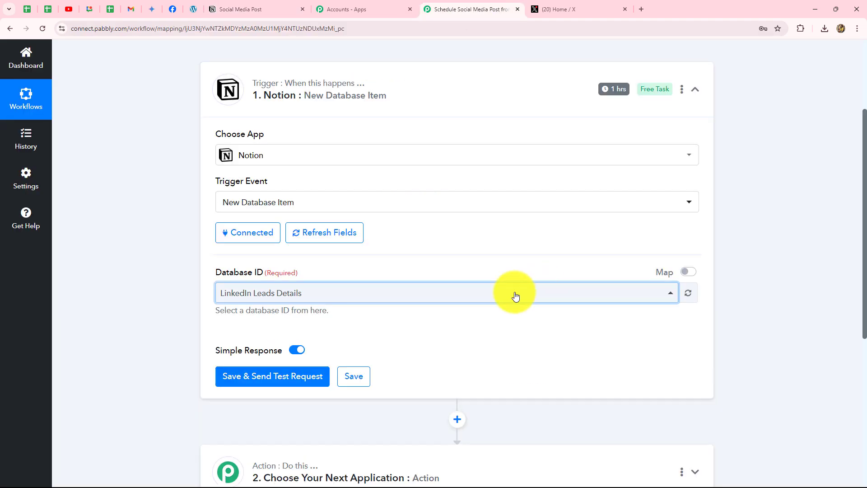
{"action": "left_click", "coordinate": [321, 291]}
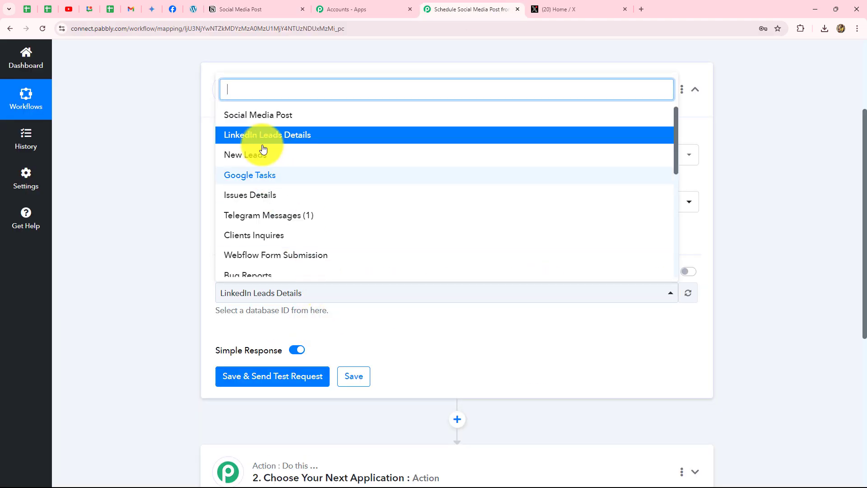
{"action": "left_click", "coordinate": [254, 116]}
{"action": "scroll", "coordinate": [192, 296], "scroll_direction": "down", "scroll_amount": 2}
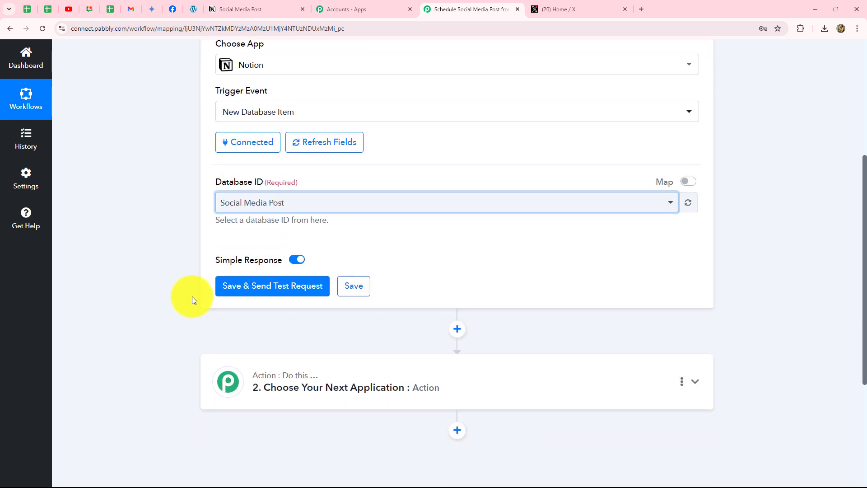
Review the trigger's polling interval and test request option, and compare the trigger setup with the Social Media Post table in Notion.
{"action": "scroll", "coordinate": [163, 298], "scroll_direction": "up", "scroll_amount": 3}
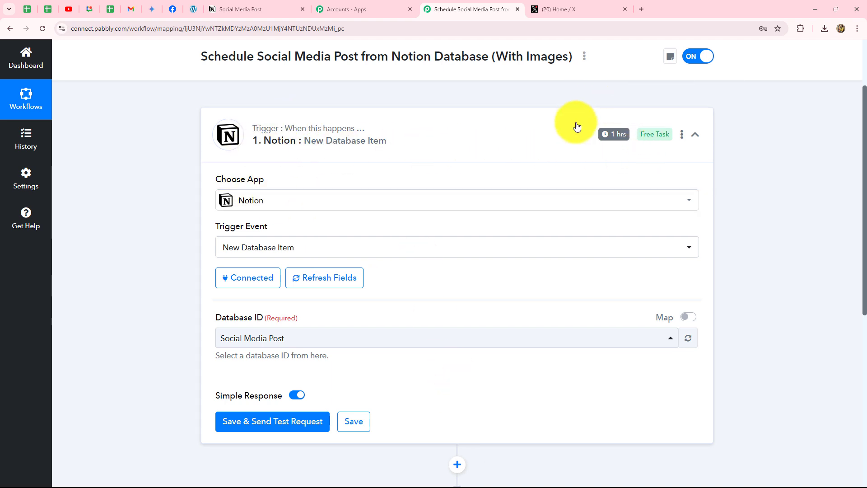
{"action": "mouse_move", "coordinate": [614, 134]}
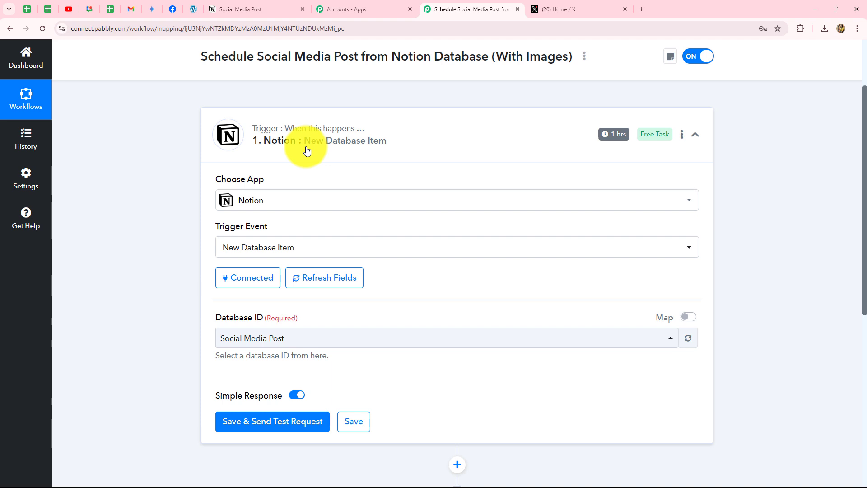
{"action": "left_click", "coordinate": [228, 8]}
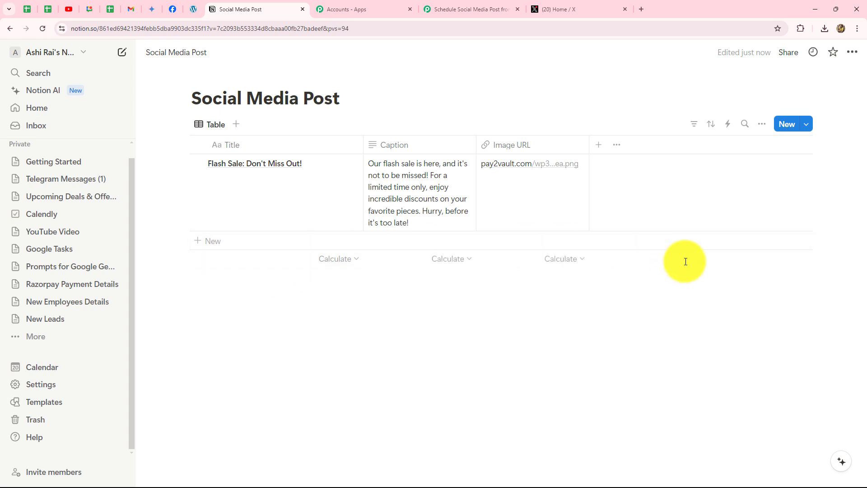
{"action": "left_click", "coordinate": [471, 9]}
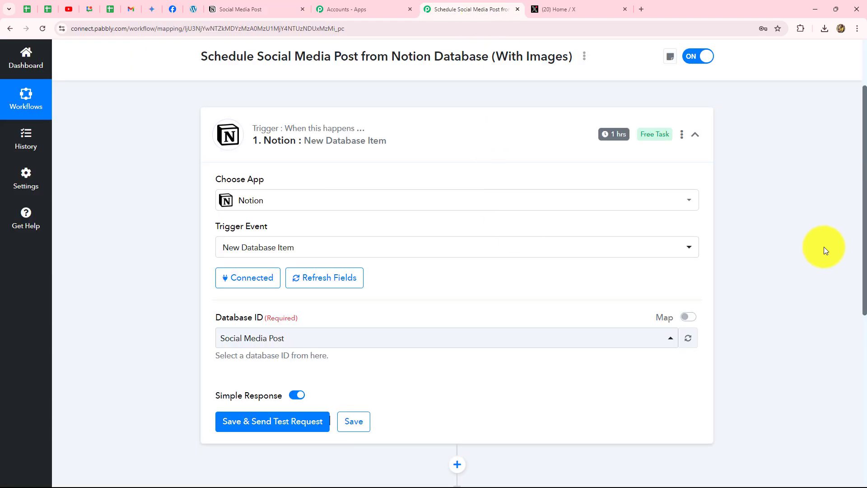
{"action": "scroll", "coordinate": [823, 247], "scroll_direction": "down", "scroll_amount": 1}
{"action": "left_click", "coordinate": [234, 9]}
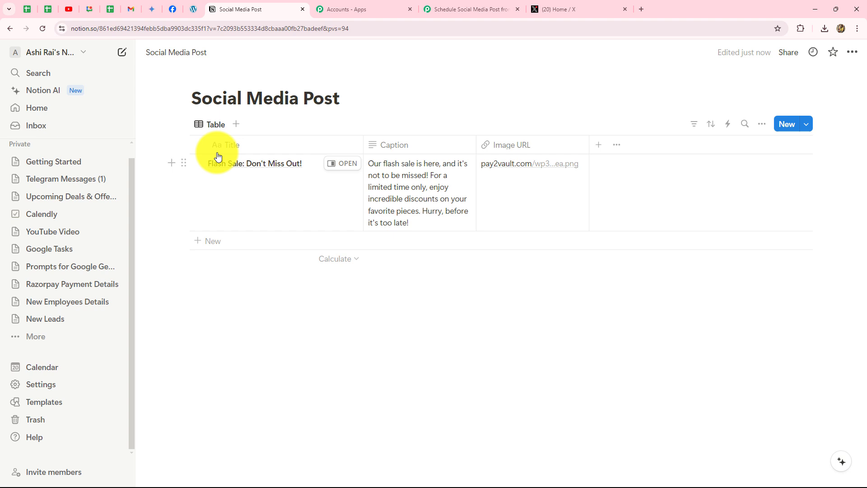
{"action": "left_click", "coordinate": [429, 9]}
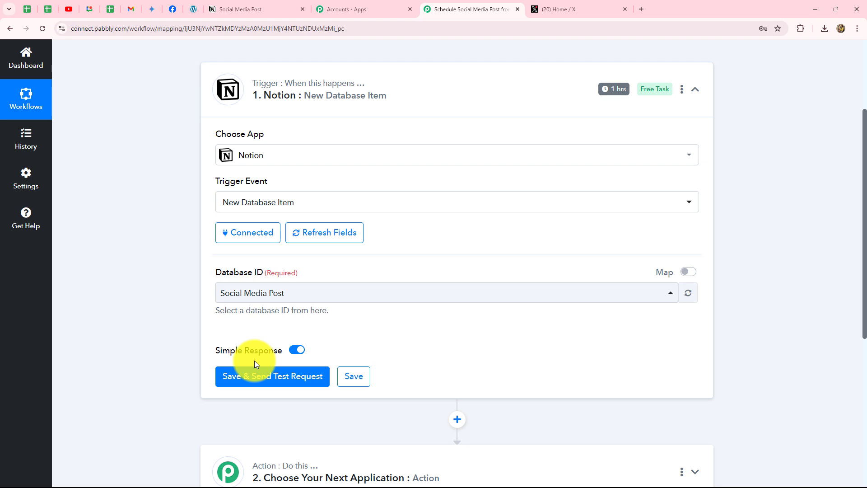
{"action": "left_click", "coordinate": [238, 9]}
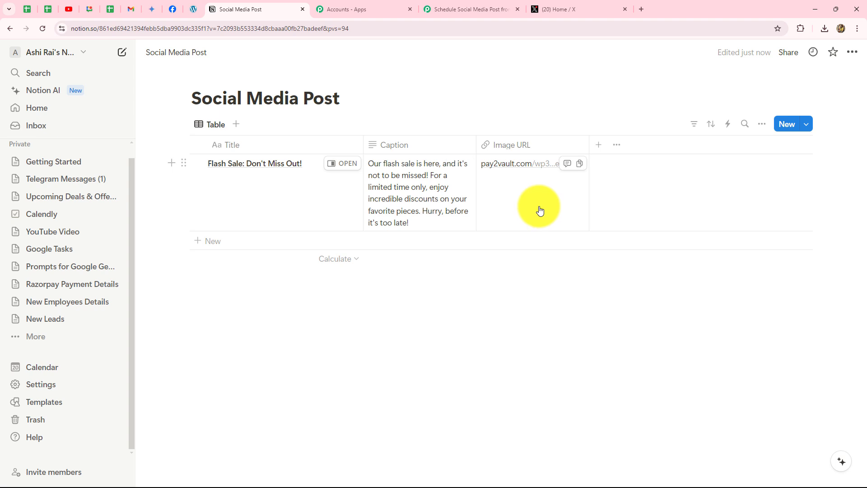
{"action": "left_click", "coordinate": [456, 9]}
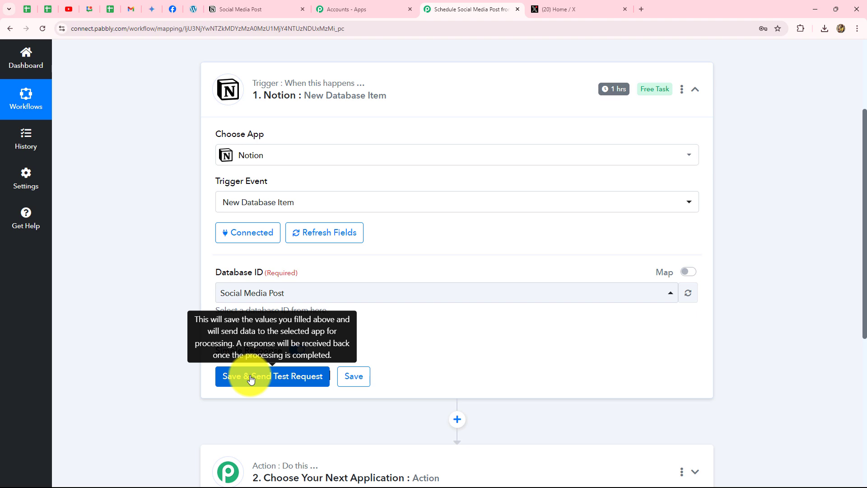
{"action": "left_click", "coordinate": [226, 11]}
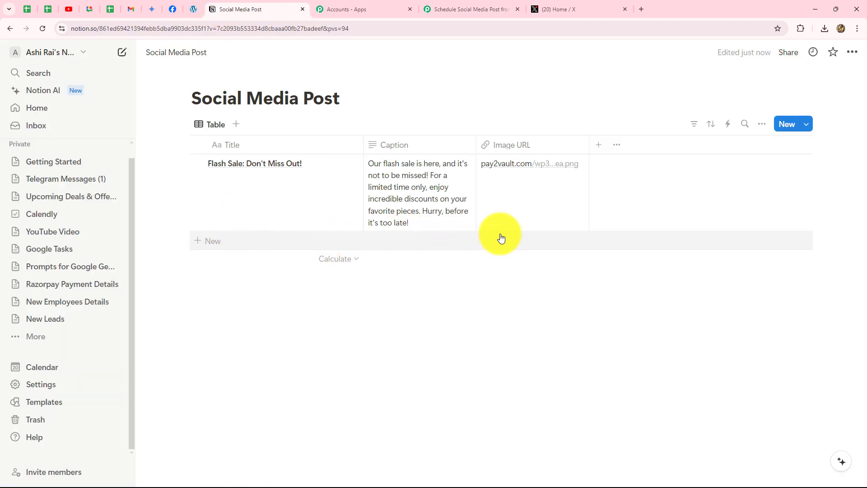
{"action": "left_click", "coordinate": [437, 7]}
Switch to Notion and add a row titled "Limited Edition Drop" to the Social Media Post table.
{"action": "left_click", "coordinate": [282, 13]}
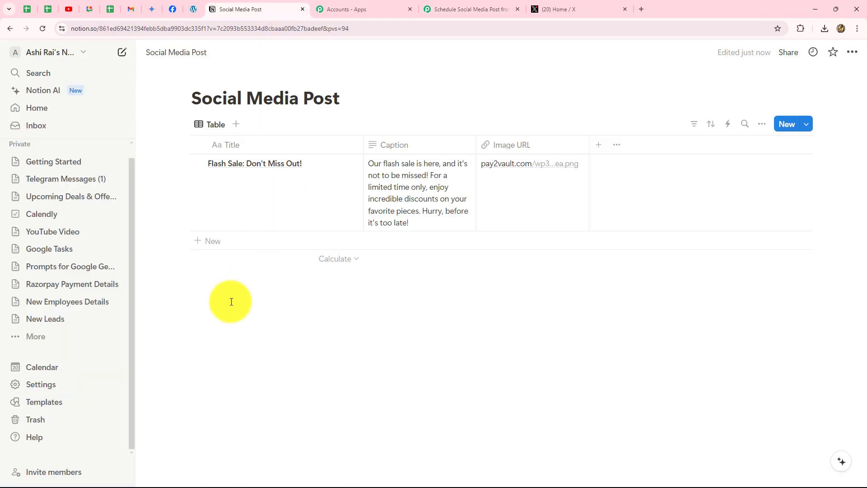
{"action": "left_click", "coordinate": [239, 245]}
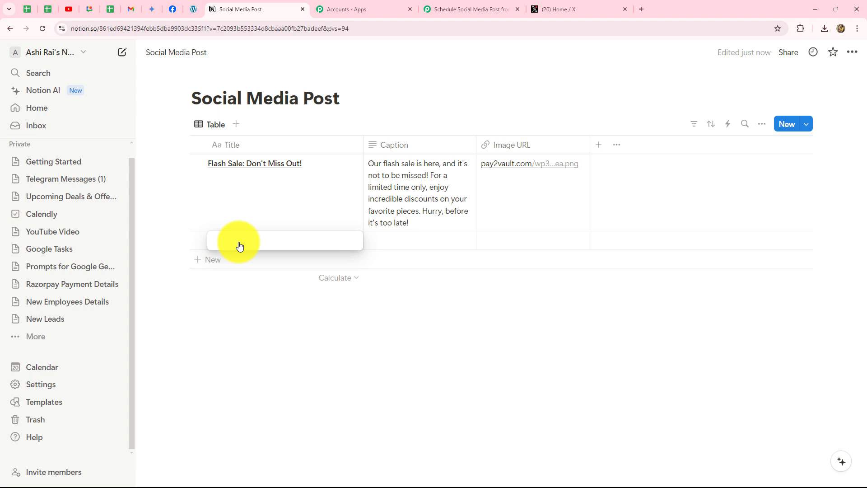
{"action": "type", "text": "Limited Edition Drop"}
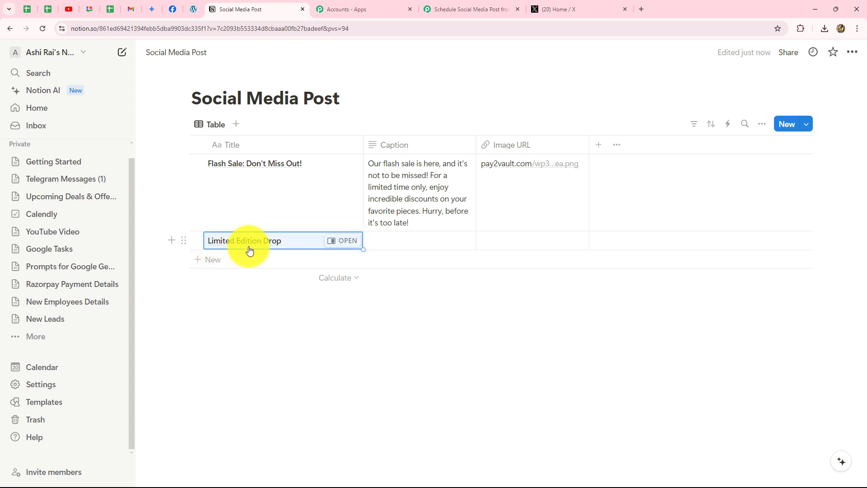
Set the new row's caption to "Introducing our latest limited edition collection! These exclusive pieces are designed to make a statement. Hurry, before they're gone forever!".
{"action": "left_click", "coordinate": [386, 244]}
{"action": "left_click", "coordinate": [387, 245]}
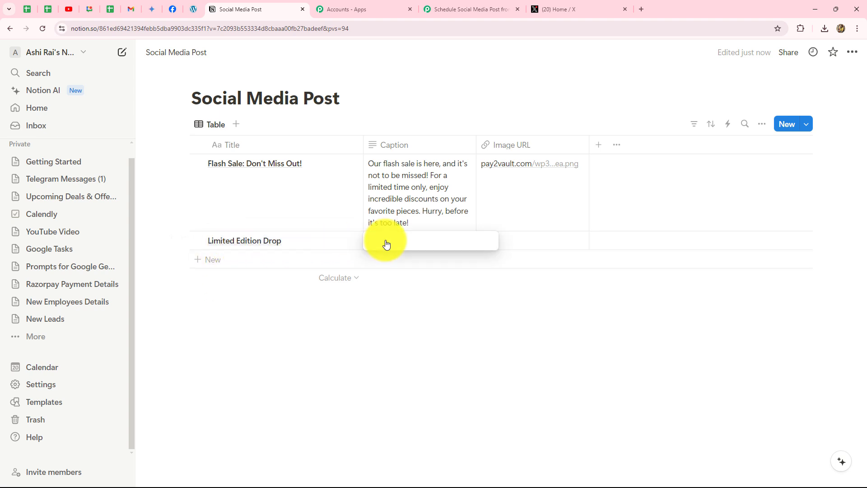
{"action": "type", "text": "Introducing our latest limited edition collection! These exclusive pieces are designed to make a statement. Hurry, before they're gone forever!"}
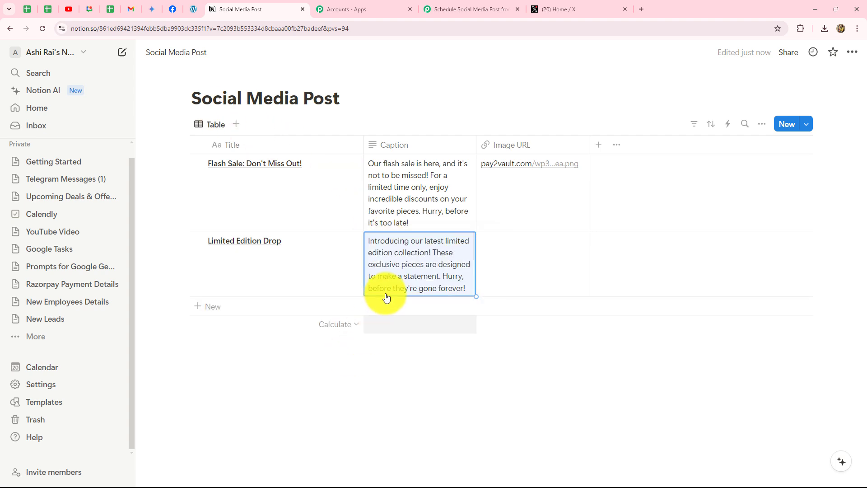
Copy the "Exclusive Offer 20% Off All Accessories!" image's URL from the WordPress media library into the Limited Edition Drop row's Image URL.
{"action": "left_click", "coordinate": [506, 263]}
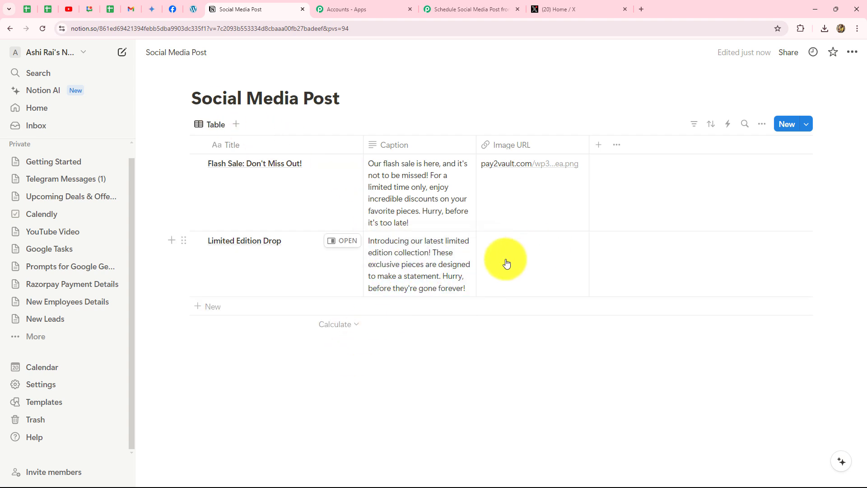
{"action": "left_click", "coordinate": [506, 263]}
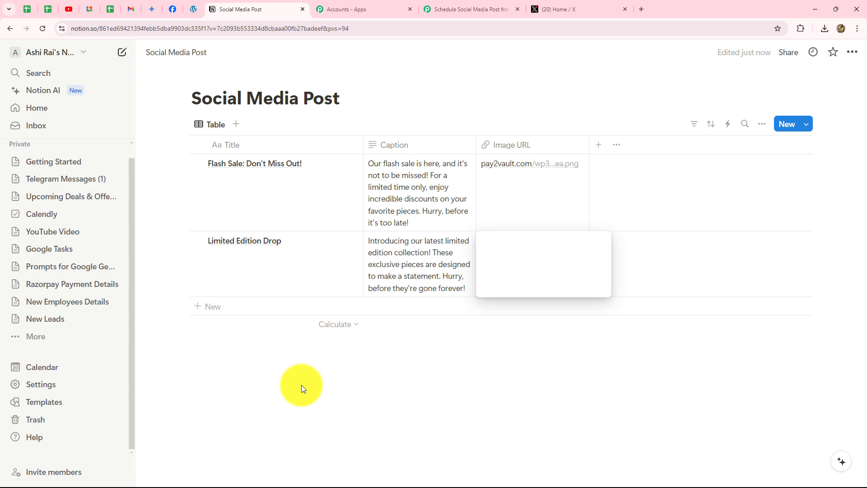
{"action": "key", "text": "ctrl+shift+Tab"}
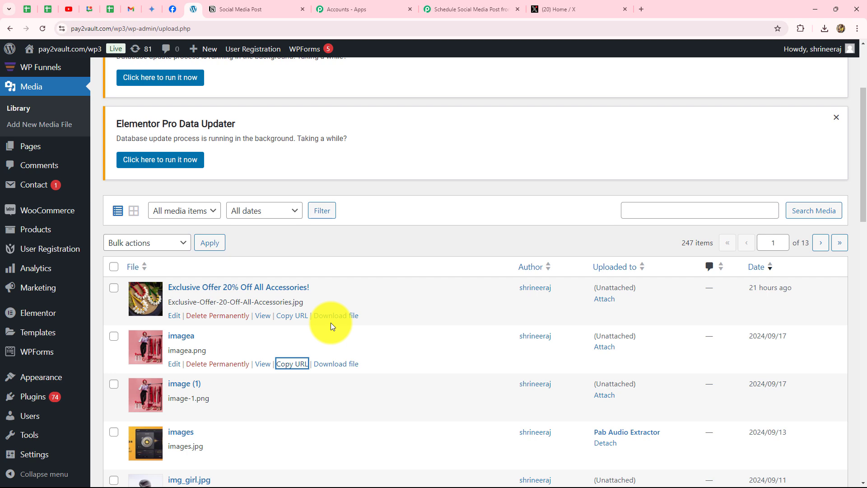
{"action": "left_click", "coordinate": [291, 315]}
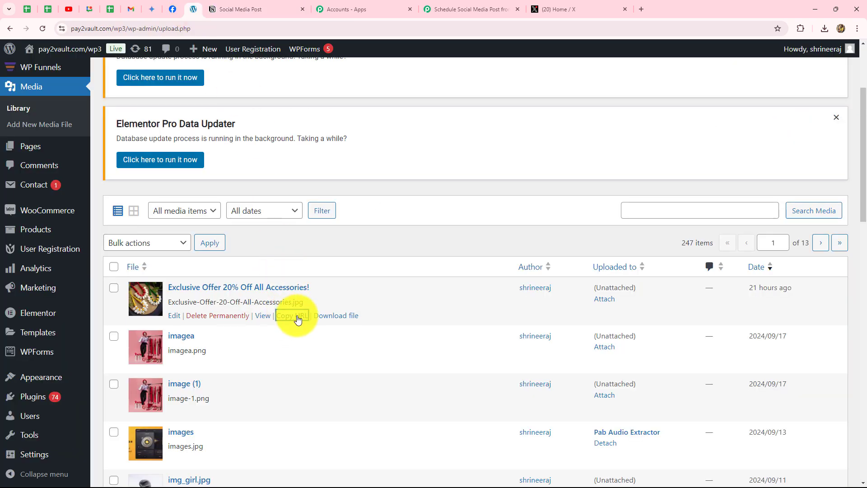
{"action": "key", "text": "ctrl+Tab"}
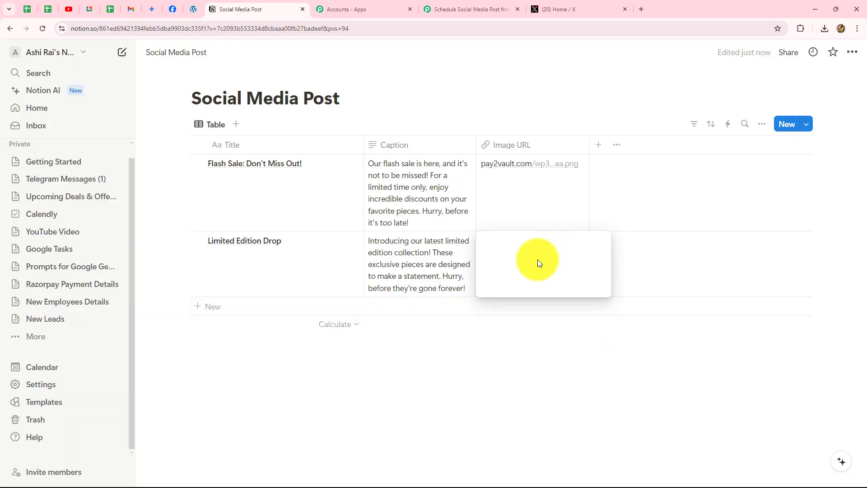
{"action": "key", "text": "ctrl+v"}
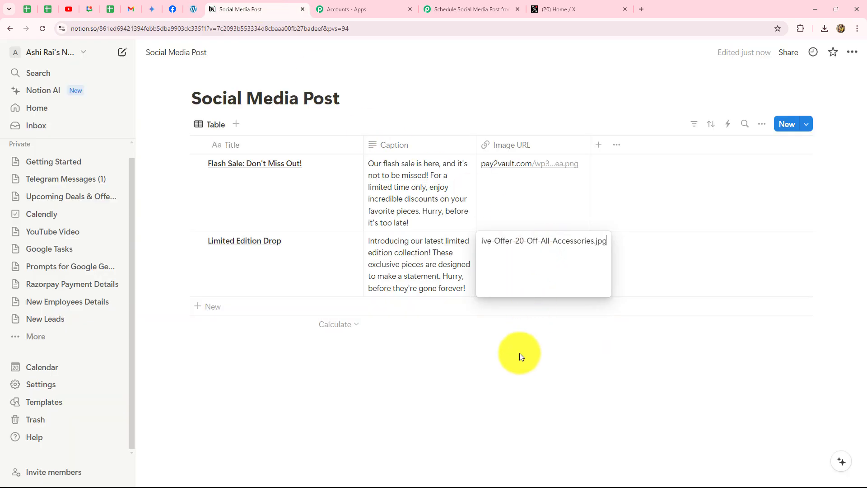
{"action": "key", "text": "Escape"}
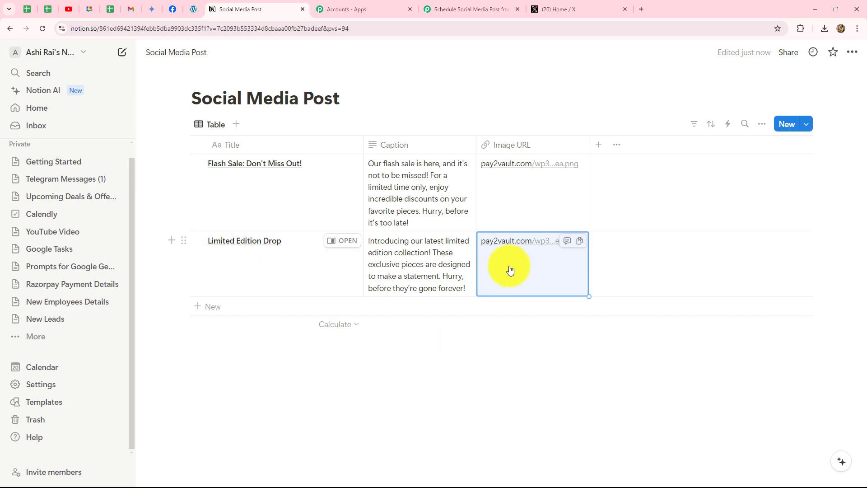
Switch back to the Pabbly Connect workflow, then save the Notion New Database Item trigger and send its test request.
{"action": "left_click", "coordinate": [464, 8]}
{"action": "scroll", "coordinate": [565, 269], "scroll_direction": "down", "scroll_amount": 4}
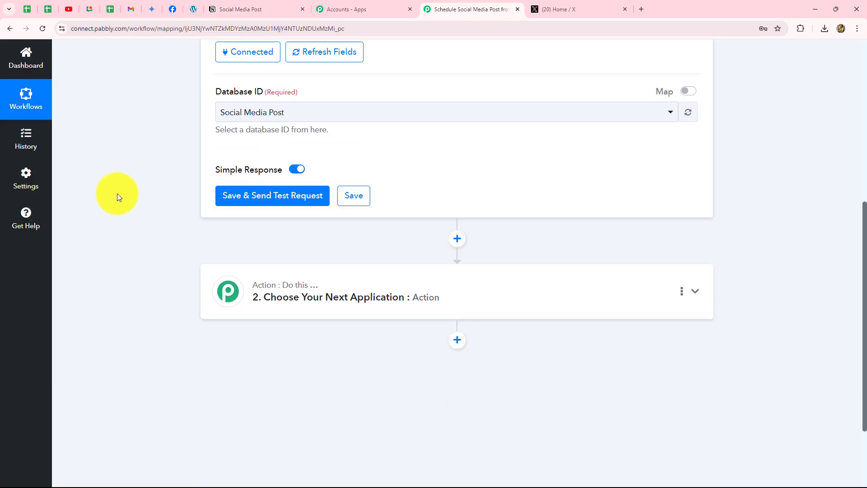
{"action": "left_click", "coordinate": [227, 200]}
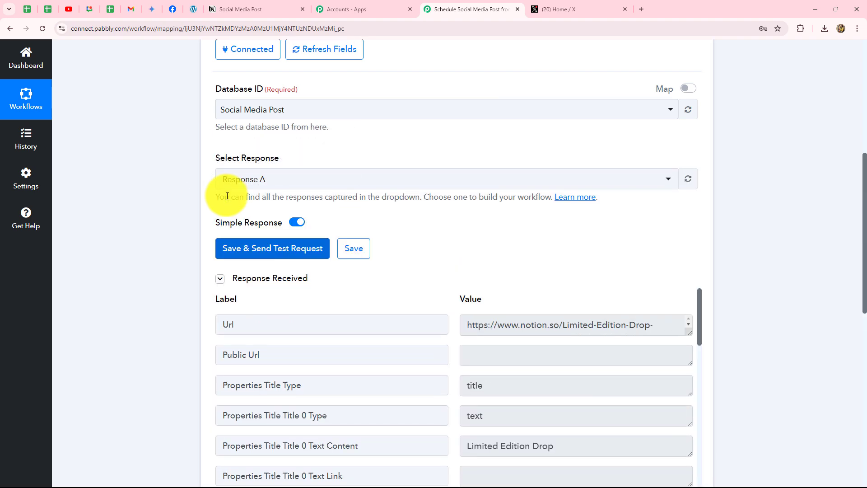
Examine the title, image URL and caption values in the trigger's received response, and review the trigger setup down to the empty action step.
{"action": "scroll", "coordinate": [226, 198], "scroll_direction": "down", "scroll_amount": 5}
{"action": "double_click", "coordinate": [497, 162]}
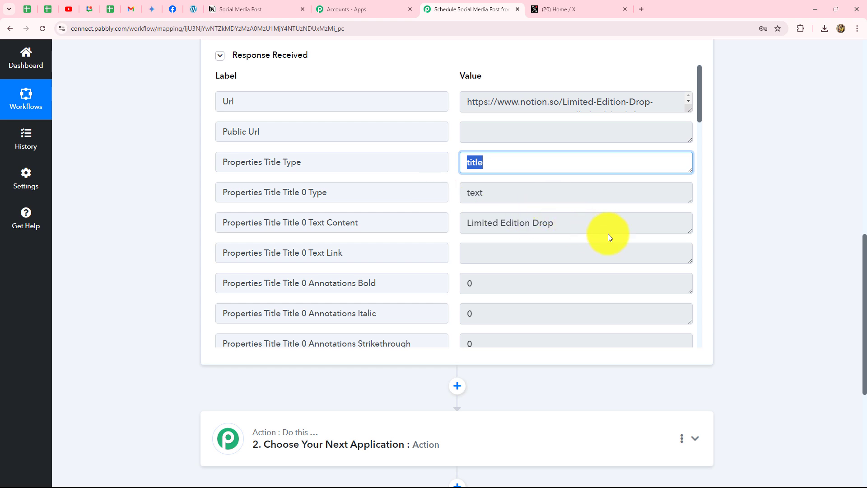
{"action": "double_click", "coordinate": [605, 221]}
{"action": "left_click", "coordinate": [443, 243]}
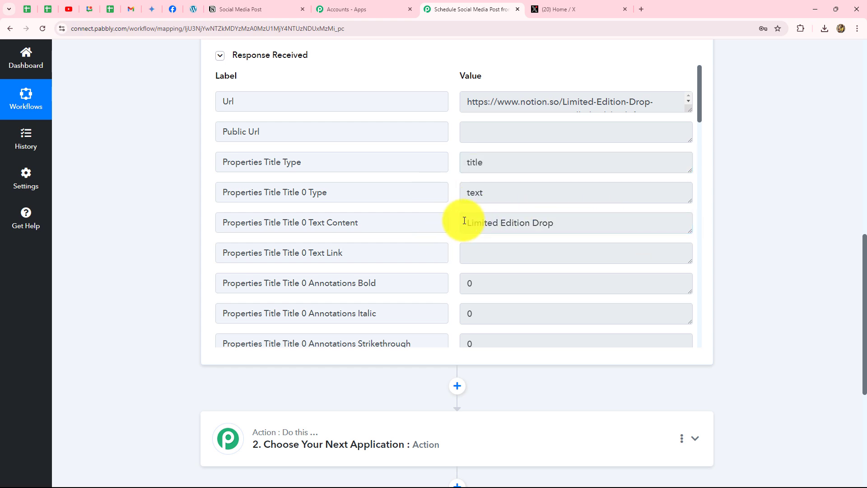
{"action": "left_click_drag", "start_coordinate": [481, 222], "coordinate": [556, 288]}
{"action": "scroll", "coordinate": [556, 289], "scroll_direction": "down", "scroll_amount": 5}
{"action": "scroll", "coordinate": [556, 290], "scroll_direction": "down", "scroll_amount": 3}
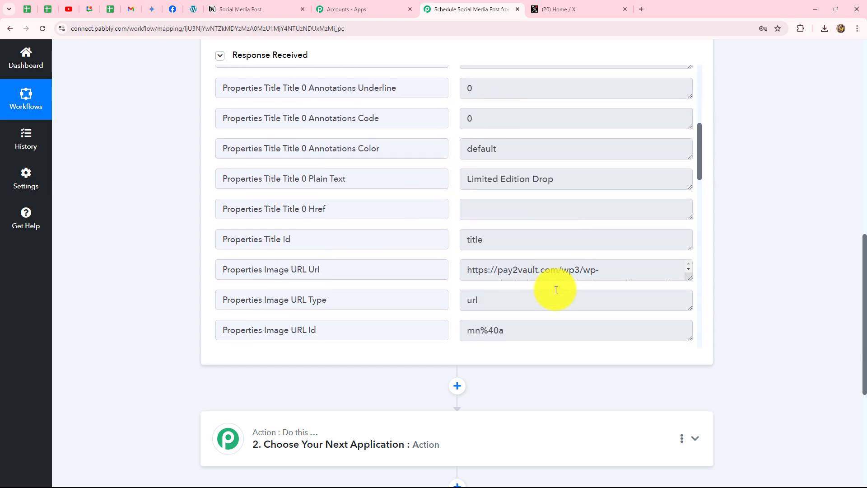
{"action": "left_click_drag", "start_coordinate": [468, 196], "coordinate": [663, 192]}
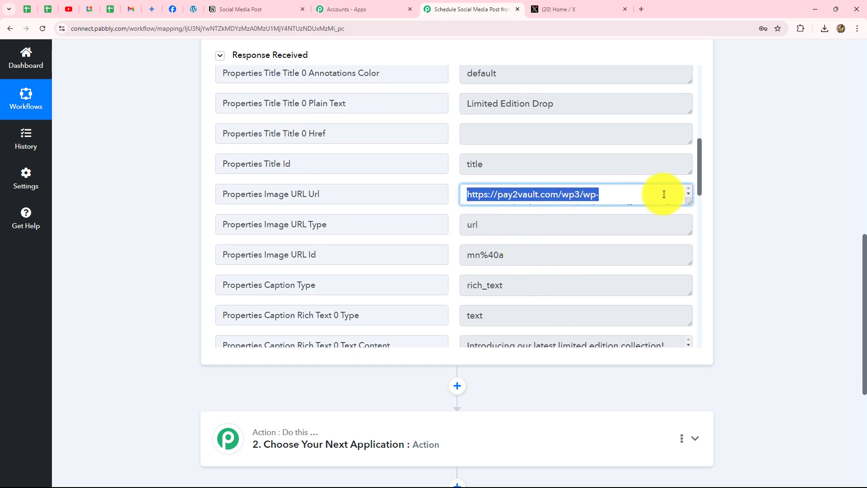
{"action": "scroll", "coordinate": [582, 248], "scroll_direction": "down", "scroll_amount": 4}
{"action": "left_click_drag", "start_coordinate": [465, 158], "coordinate": [773, 235]}
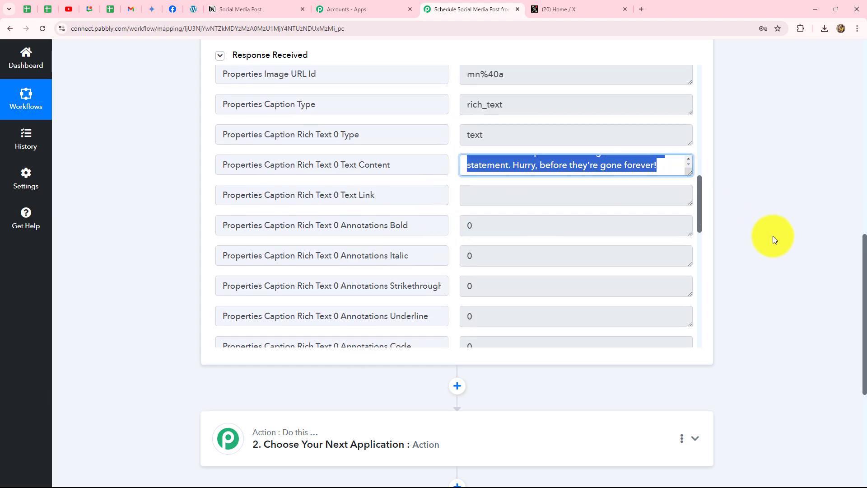
{"action": "scroll", "coordinate": [777, 288], "scroll_direction": "up", "scroll_amount": 10}
{"action": "scroll", "coordinate": [778, 292], "scroll_direction": "up", "scroll_amount": 1}
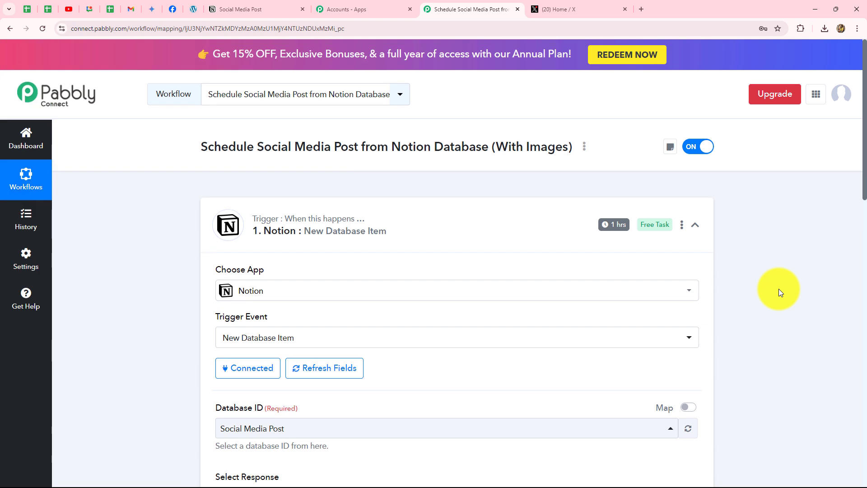
{"action": "scroll", "coordinate": [764, 286], "scroll_direction": "down", "scroll_amount": 4}
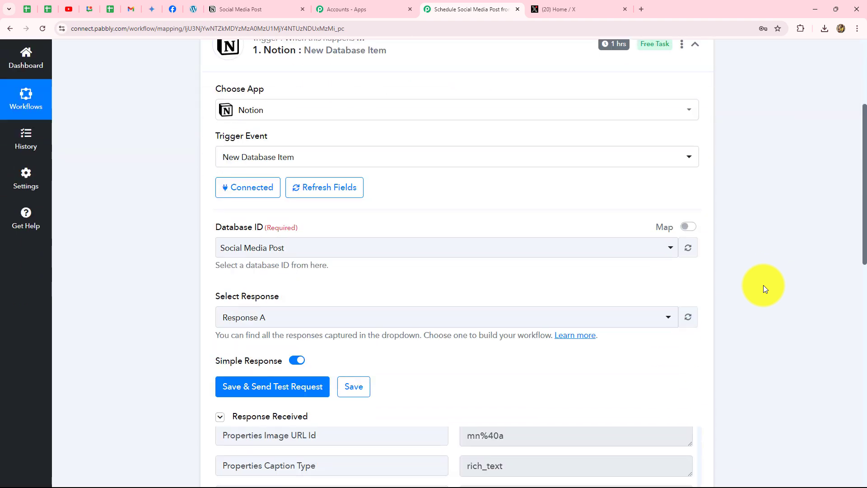
{"action": "scroll", "coordinate": [765, 285], "scroll_direction": "down", "scroll_amount": 11}
{"action": "scroll", "coordinate": [768, 330], "scroll_direction": "up", "scroll_amount": 3}
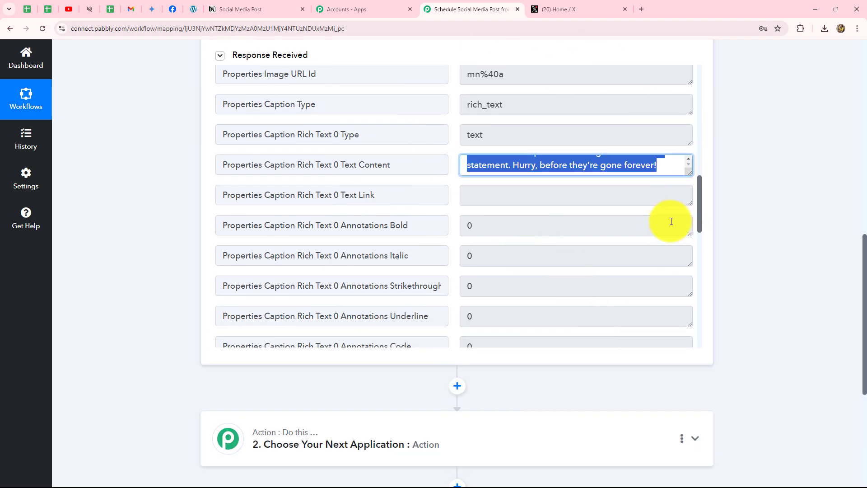
{"action": "scroll", "coordinate": [806, 257], "scroll_direction": "down", "scroll_amount": 4}
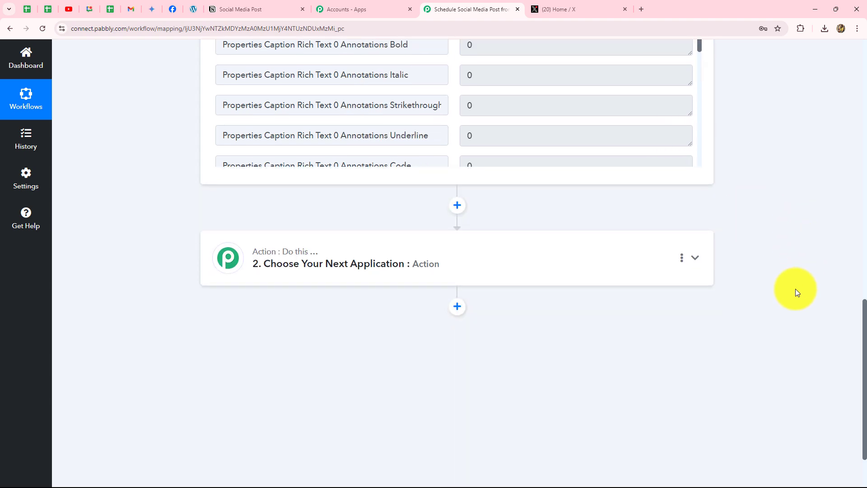
Switch to Facebook to check the Style Revolution page's name, and return to the Pabbly Connect workflow.
{"action": "left_click", "coordinate": [172, 9]}
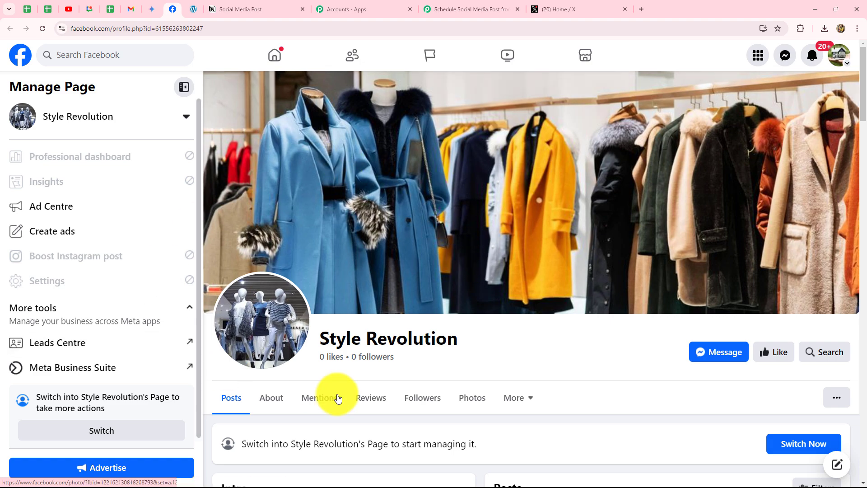
{"action": "left_click_drag", "start_coordinate": [321, 340], "coordinate": [482, 344]}
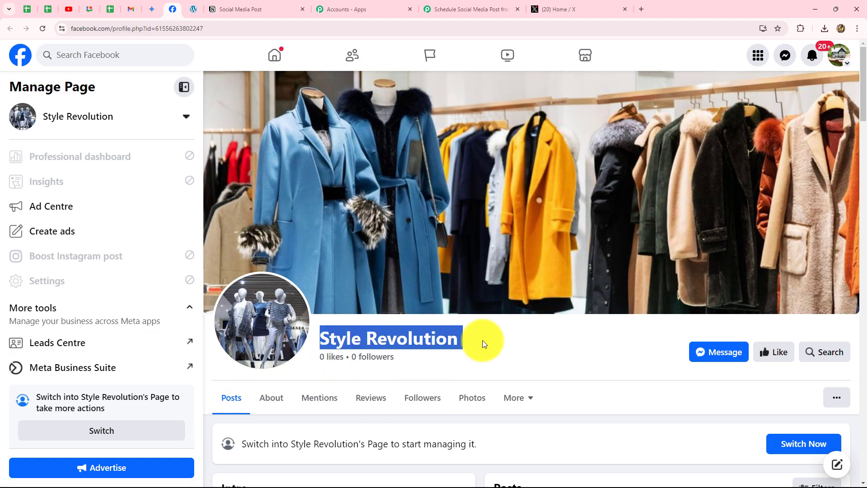
{"action": "left_click", "coordinate": [462, 6]}
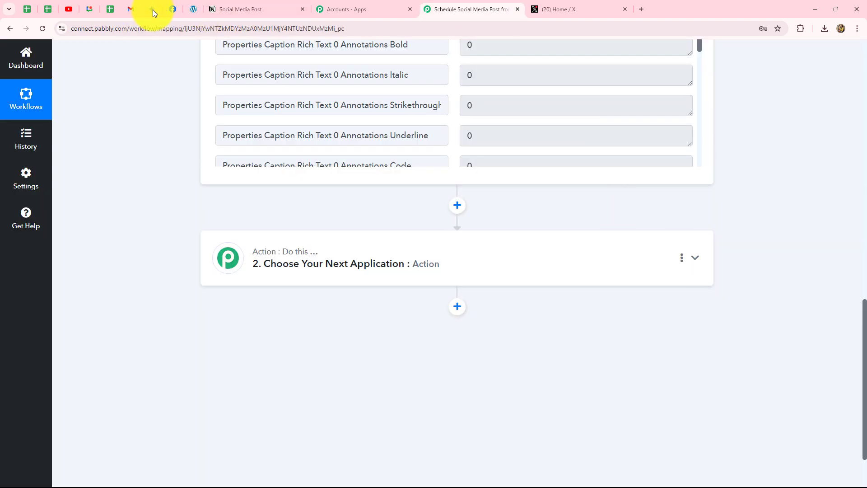
{"action": "left_click", "coordinate": [174, 10]}
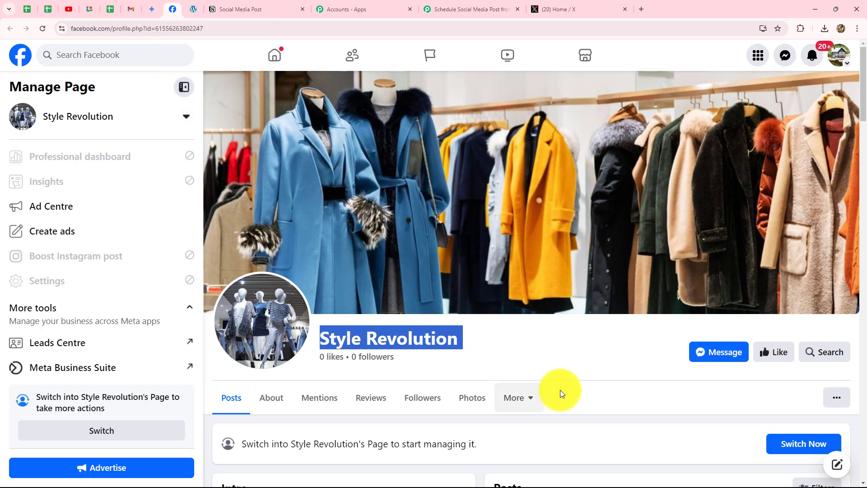
{"action": "left_click", "coordinate": [472, 10]}
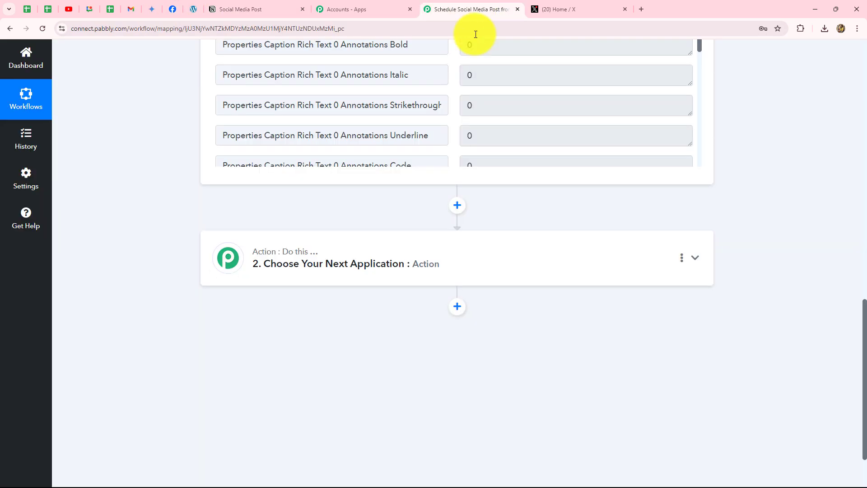
Set the workflow's second step to Facebook Pages with the Create Page Photo Post action event.
{"action": "left_click", "coordinate": [350, 253]}
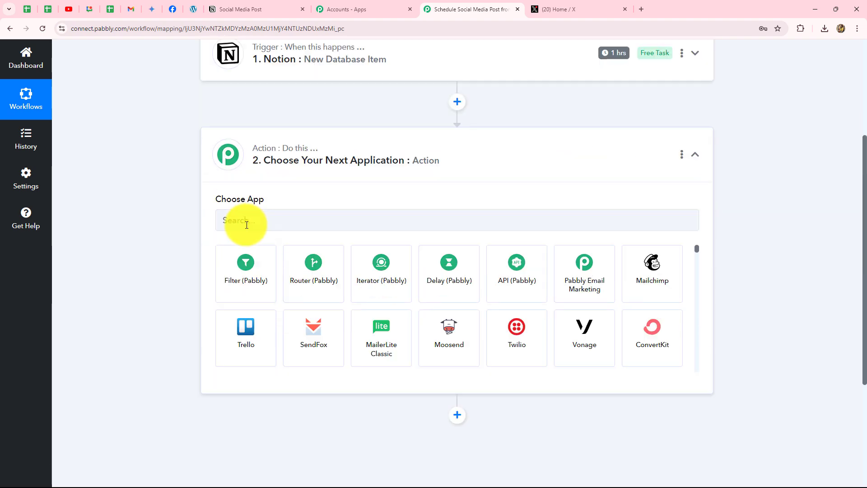
{"action": "left_click", "coordinate": [241, 231]}
{"action": "type", "text": "Fa"}
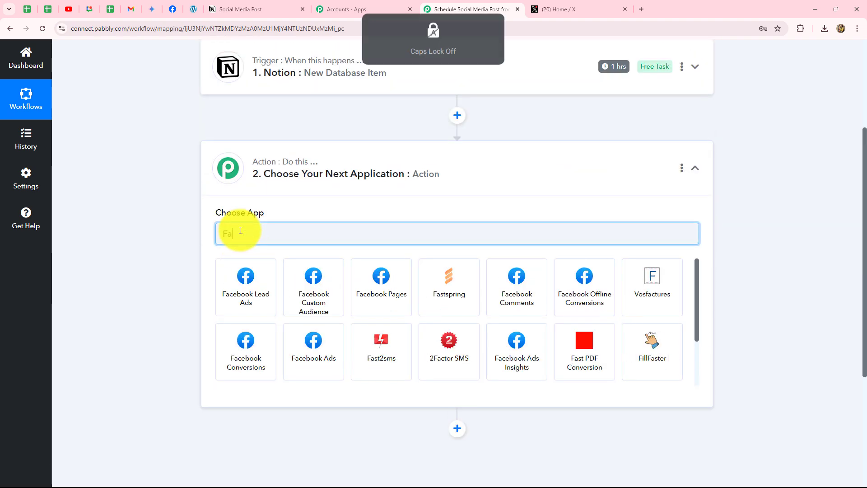
{"action": "left_click", "coordinate": [384, 288]}
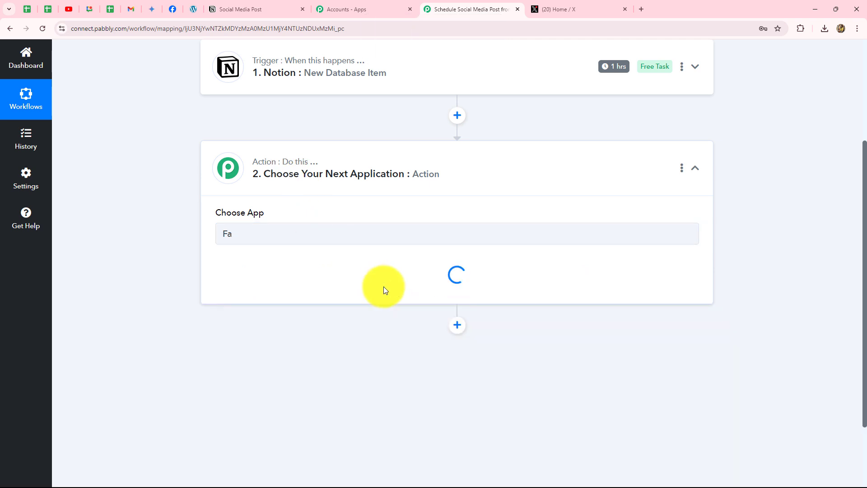
{"action": "left_click", "coordinate": [282, 283]}
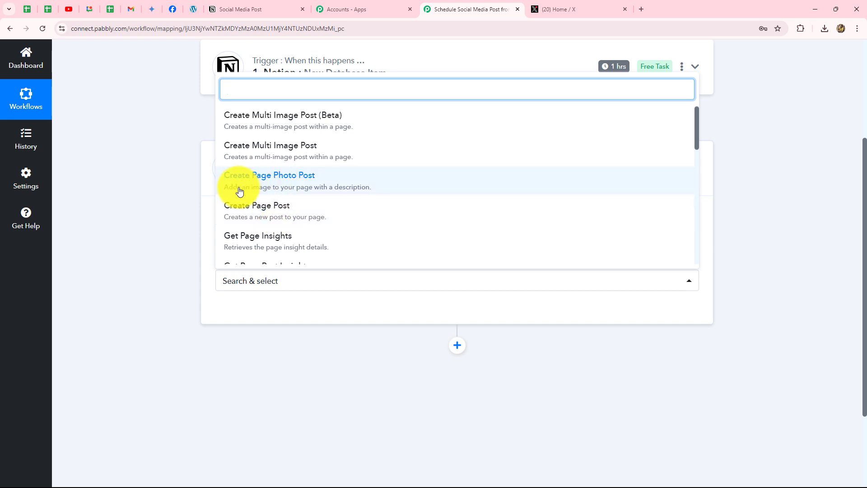
{"action": "left_click", "coordinate": [300, 187]}
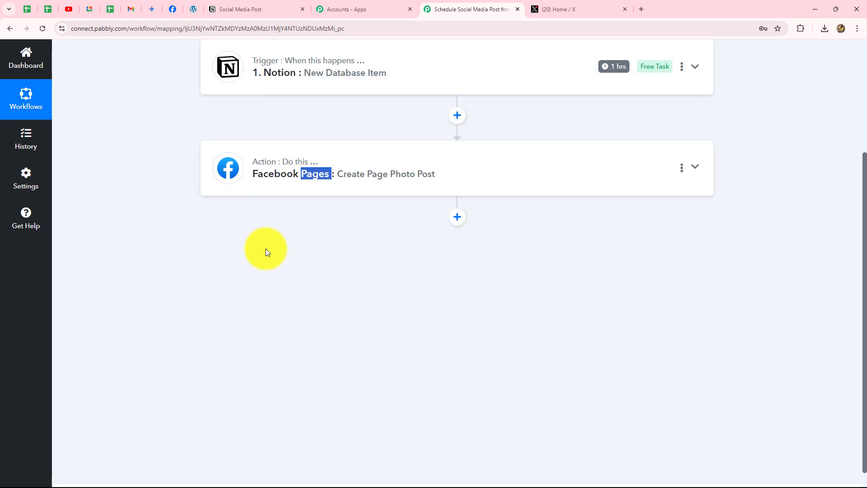
Connect the action through a new Facebook Pages connection, authorizing it with the Facebook account that is already logged in.
{"action": "left_click", "coordinate": [243, 312]}
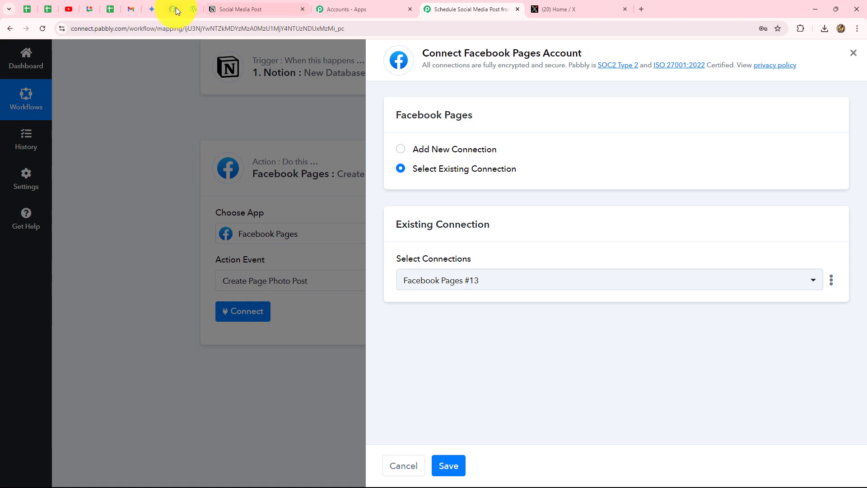
{"action": "left_click", "coordinate": [172, 9]}
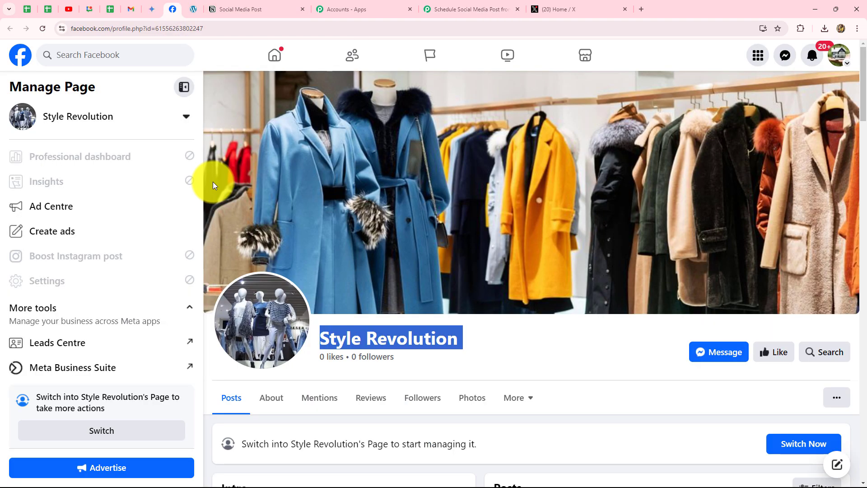
{"action": "left_click", "coordinate": [465, 9]}
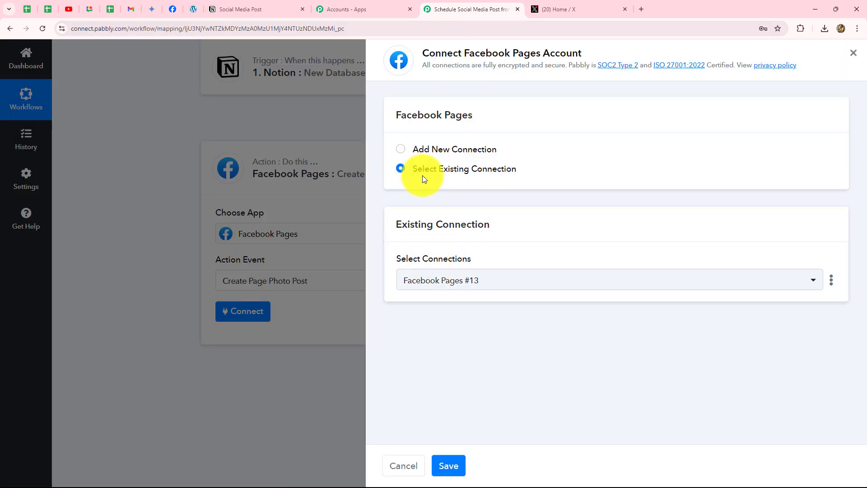
{"action": "left_click", "coordinate": [400, 149]}
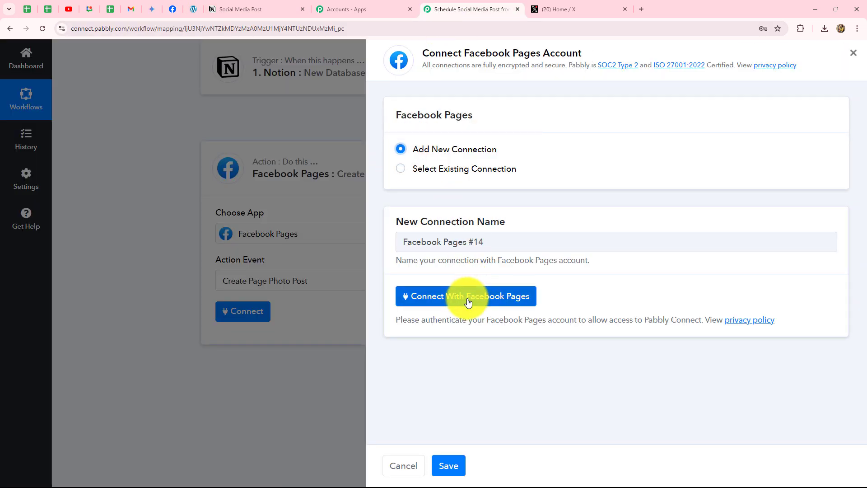
{"action": "left_click", "coordinate": [468, 300]}
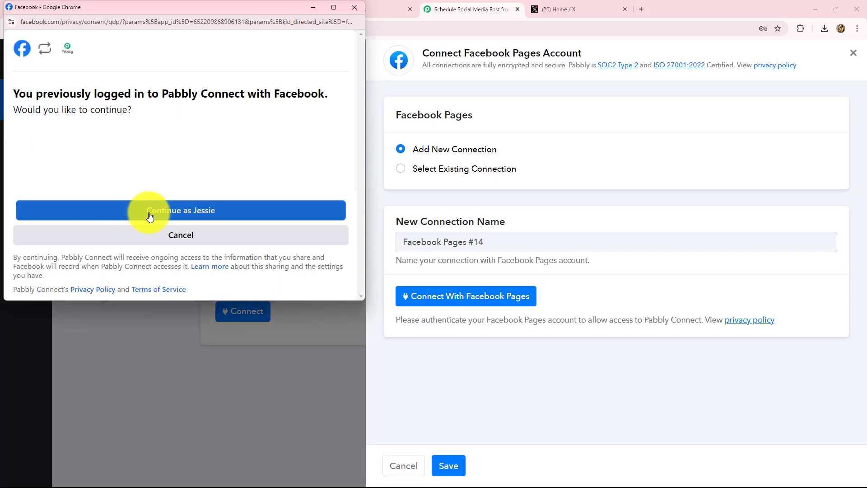
{"action": "left_click", "coordinate": [150, 212]}
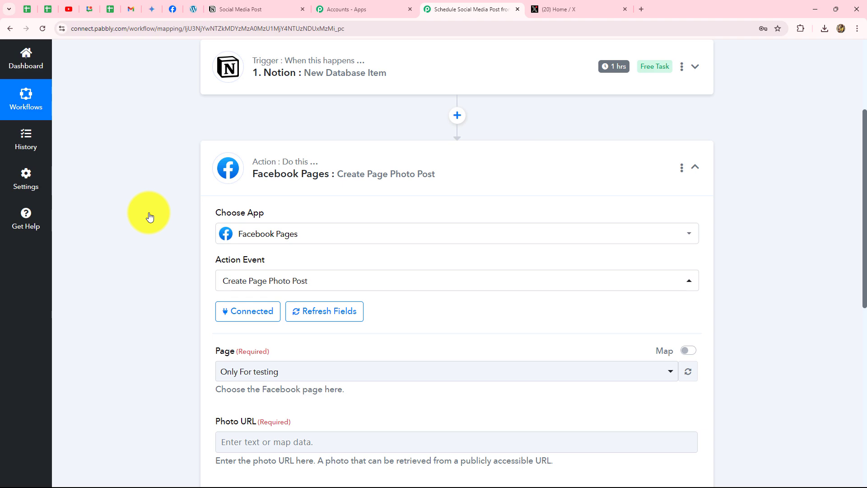
Choose Style Revolution as the Facebook page that receives the photo post.
{"action": "scroll", "coordinate": [148, 212], "scroll_direction": "down", "scroll_amount": 6}
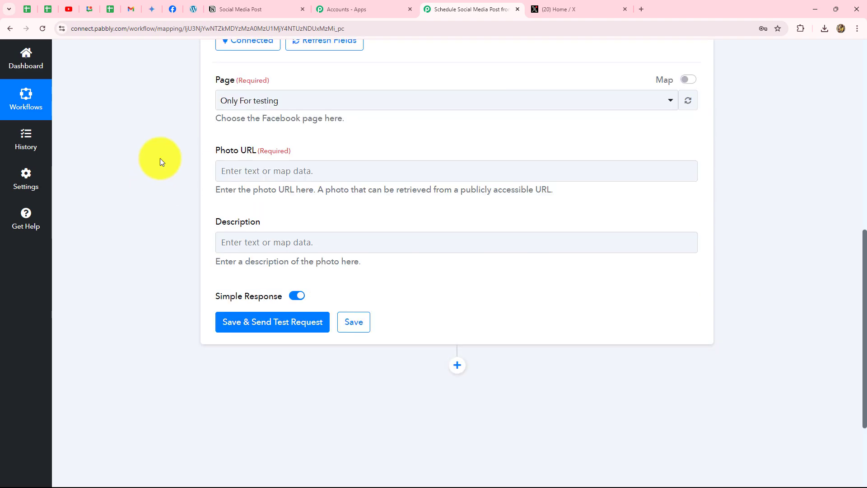
{"action": "left_click", "coordinate": [171, 9]}
{"action": "left_click", "coordinate": [452, 9]}
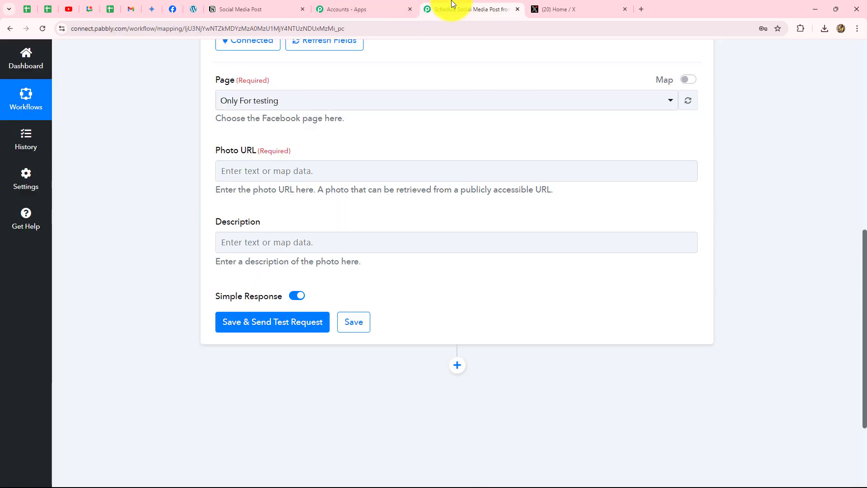
{"action": "left_click", "coordinate": [292, 100]}
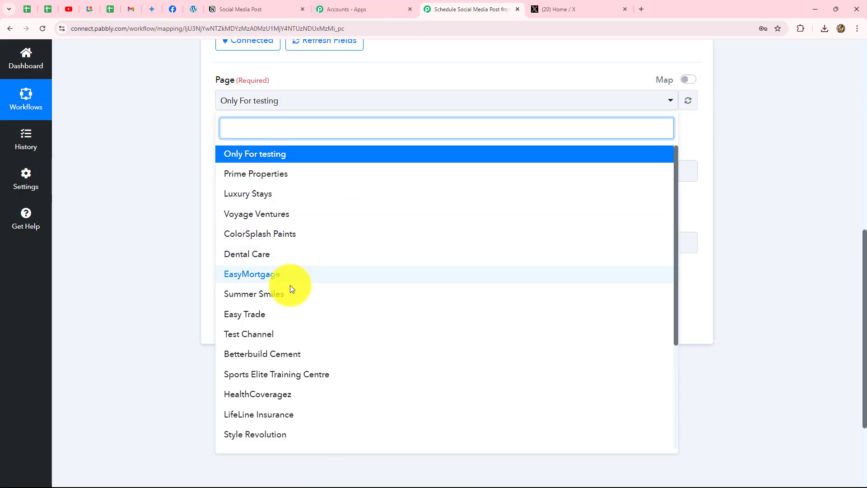
{"action": "scroll", "coordinate": [271, 354], "scroll_direction": "down", "scroll_amount": 2}
{"action": "left_click", "coordinate": [262, 388]}
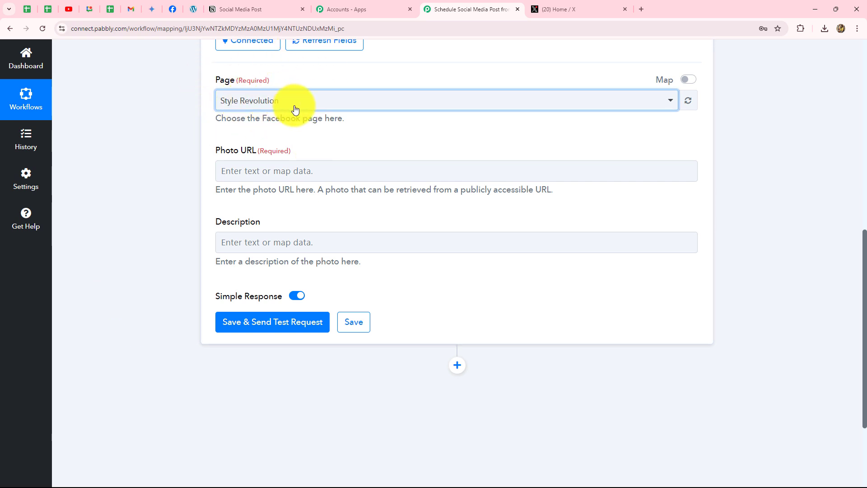
Map the Photo URL to the Notion trigger's Properties Image URL Url value.
{"action": "left_click", "coordinate": [264, 170]}
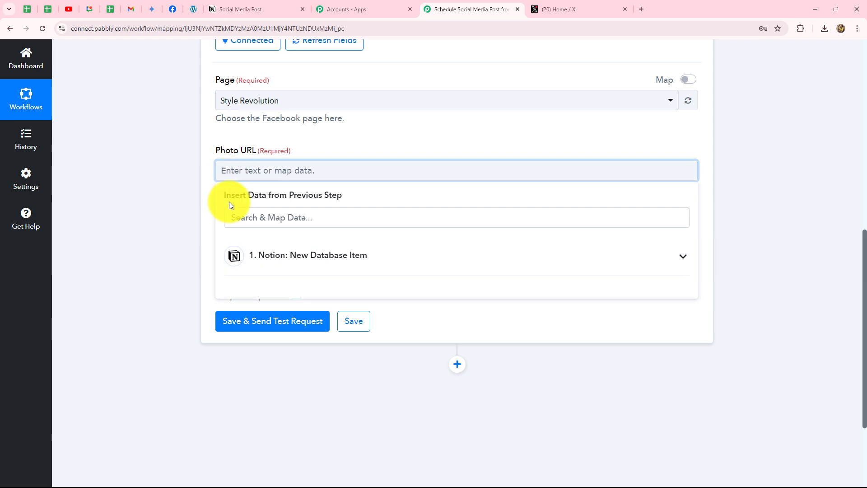
{"action": "left_click", "coordinate": [323, 258]}
{"action": "scroll", "coordinate": [395, 334], "scroll_direction": "down", "scroll_amount": 6}
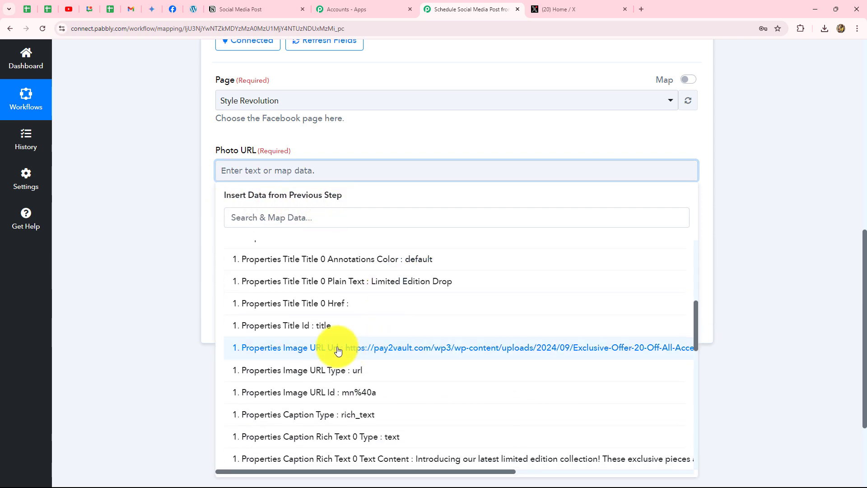
{"action": "left_click", "coordinate": [472, 349]}
{"action": "left_click", "coordinate": [781, 266]}
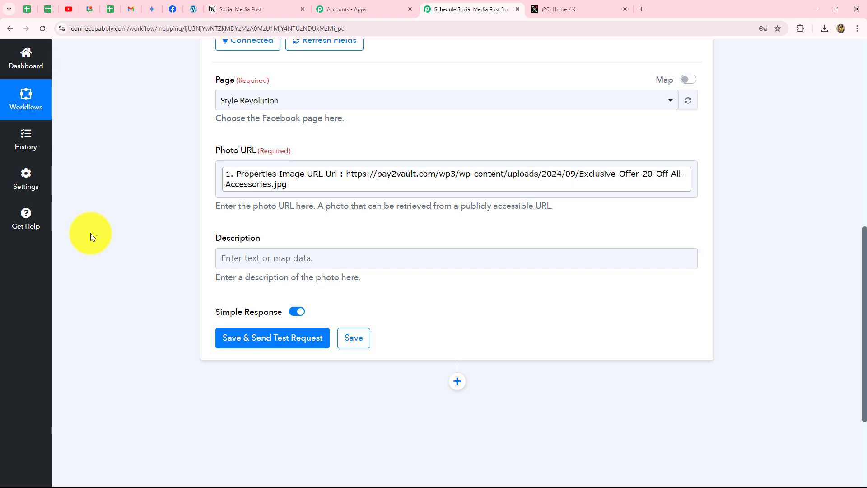
Map the Description to the Notion trigger's Title Text Content, followed by the Caption Rich Text Content on a separate line.
{"action": "left_click", "coordinate": [230, 8]}
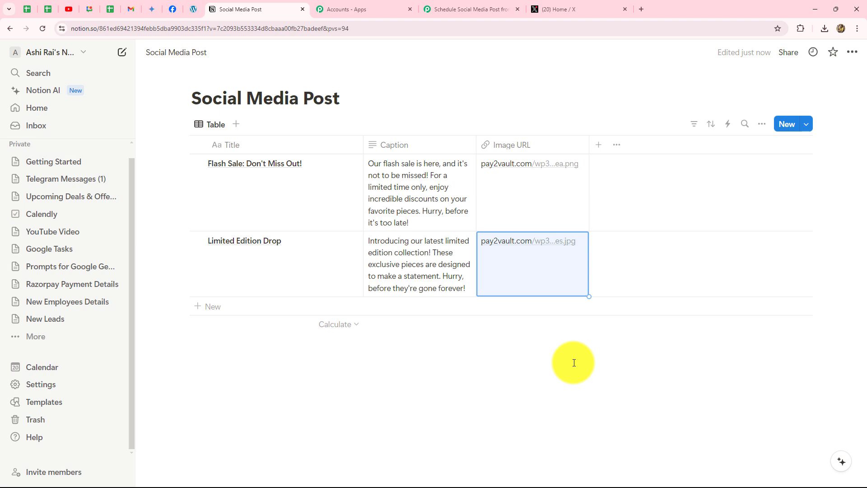
{"action": "left_click", "coordinate": [472, 6]}
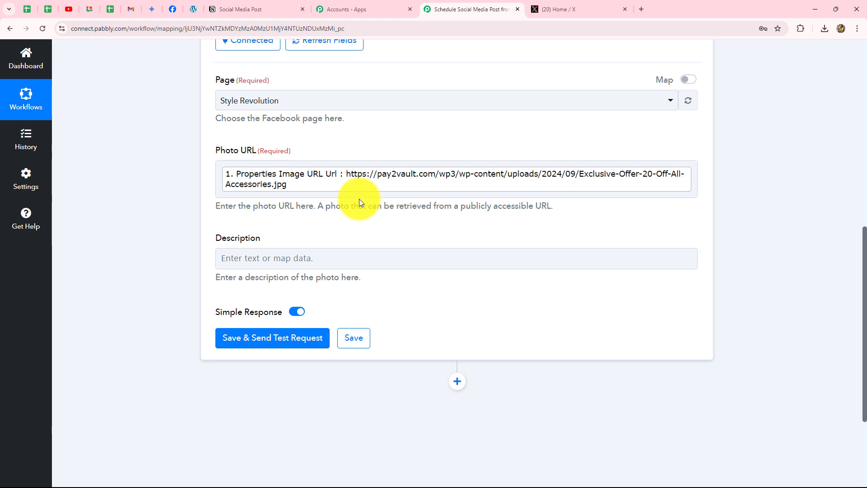
{"action": "scroll", "coordinate": [359, 198], "scroll_direction": "down", "scroll_amount": 3}
{"action": "left_click", "coordinate": [338, 127]}
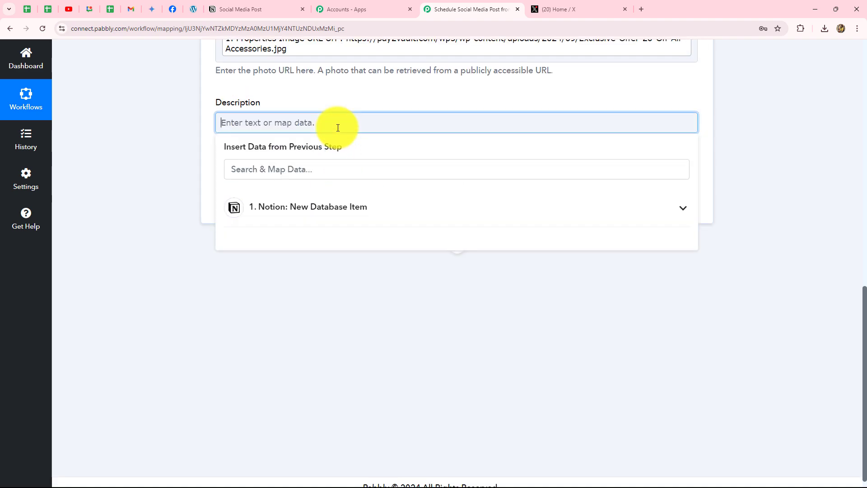
{"action": "left_click", "coordinate": [257, 209]}
{"action": "left_click", "coordinate": [393, 328]}
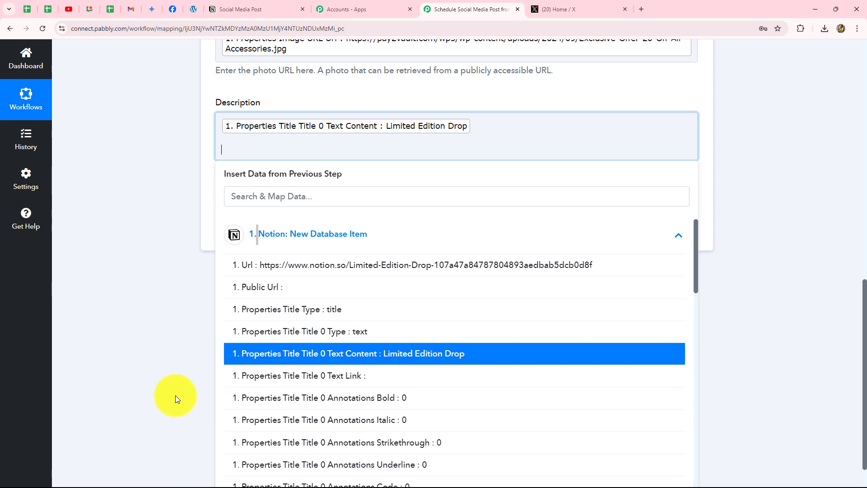
{"action": "scroll", "coordinate": [335, 336], "scroll_direction": "down", "scroll_amount": 8}
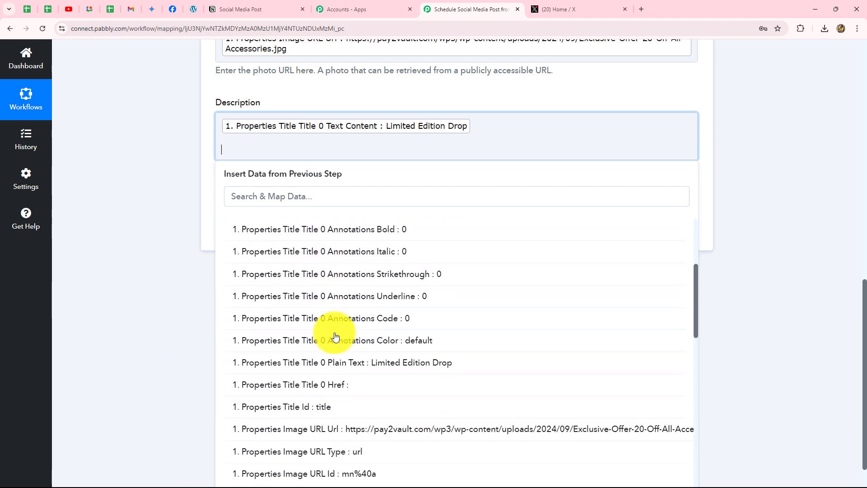
{"action": "left_click", "coordinate": [438, 351]}
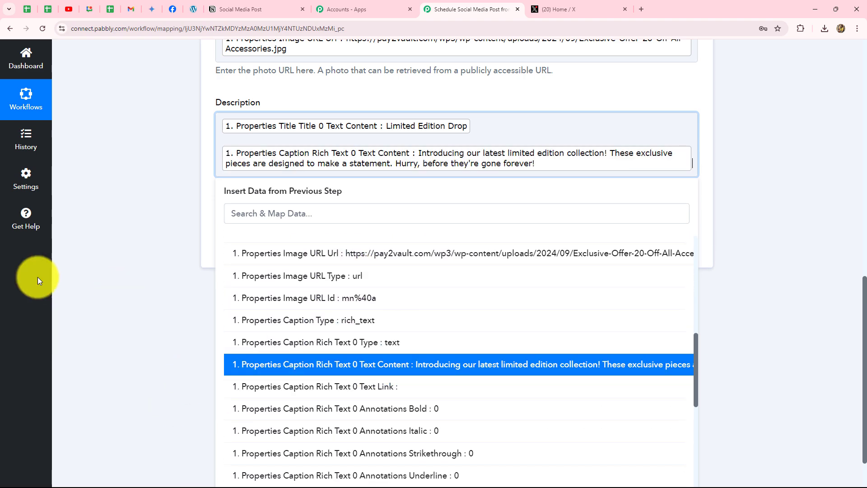
{"action": "left_click", "coordinate": [107, 251]}
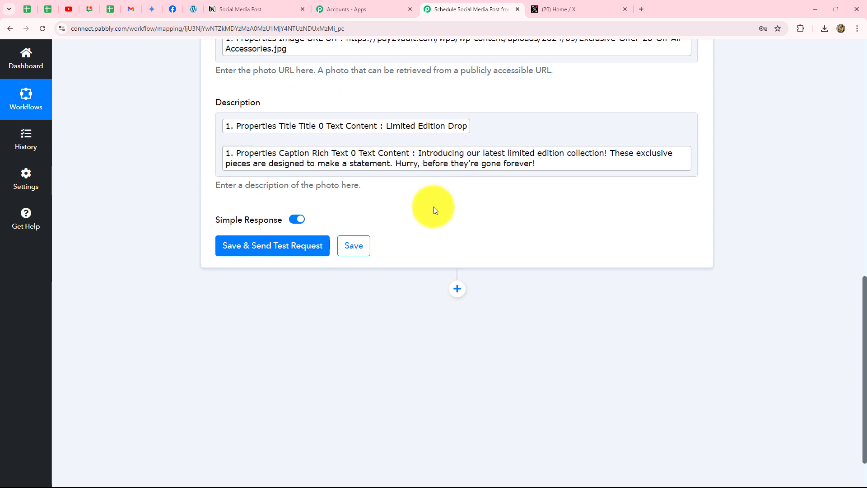
Save the Facebook Pages action with a test request and inspect the post IDs in its response.
{"action": "left_click", "coordinate": [284, 253]}
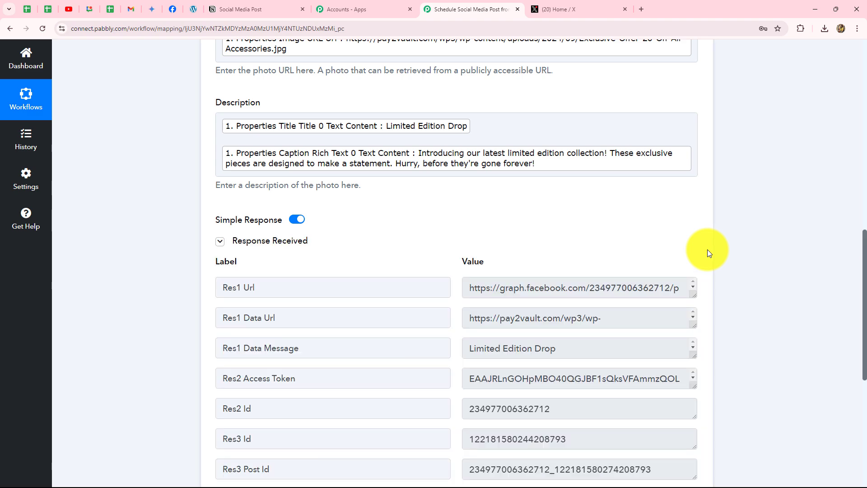
{"action": "scroll", "coordinate": [707, 250], "scroll_direction": "down", "scroll_amount": 4}
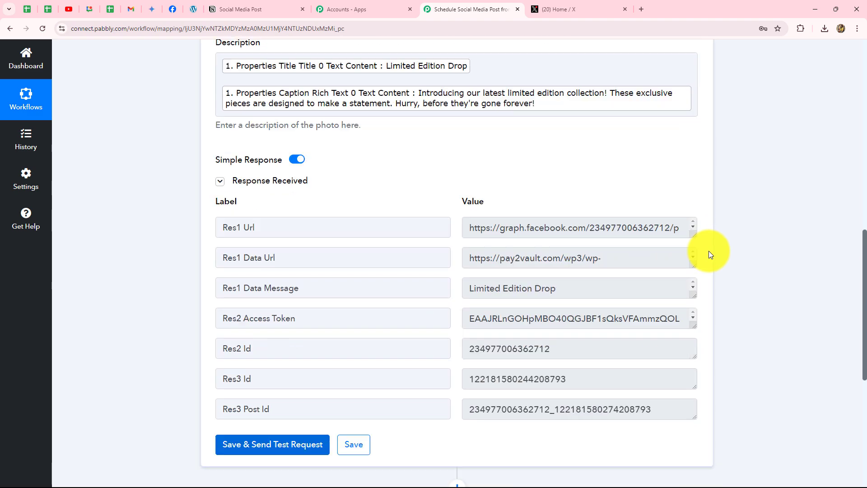
{"action": "double_click", "coordinate": [567, 228]}
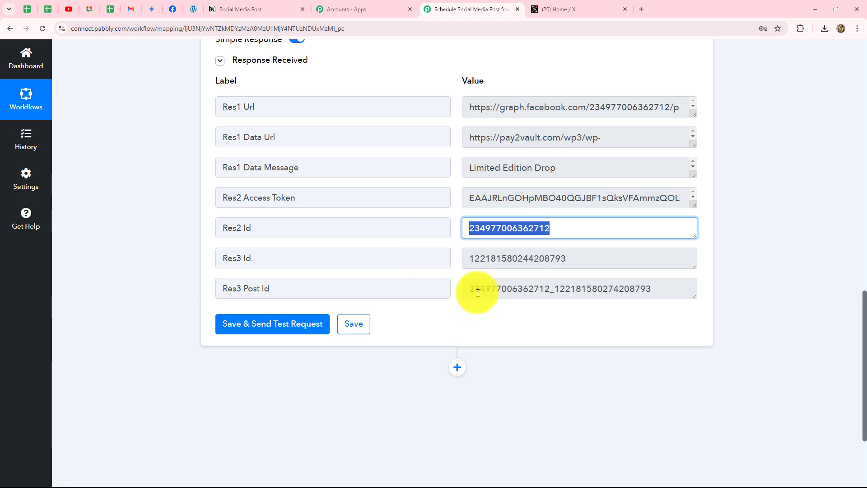
{"action": "left_click_drag", "start_coordinate": [475, 289], "coordinate": [669, 301]}
Switch to Facebook, reload the Style Revolution page and check the newest post's title, caption and image.
{"action": "left_click", "coordinate": [173, 10]}
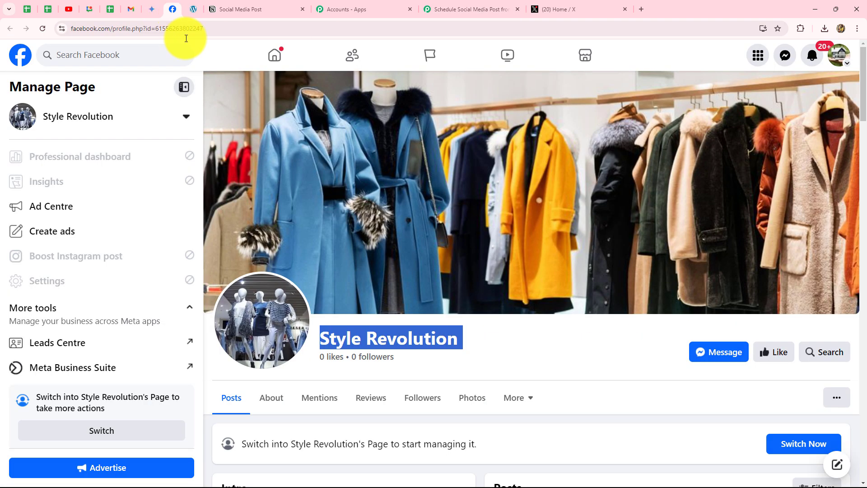
{"action": "left_click", "coordinate": [43, 29]}
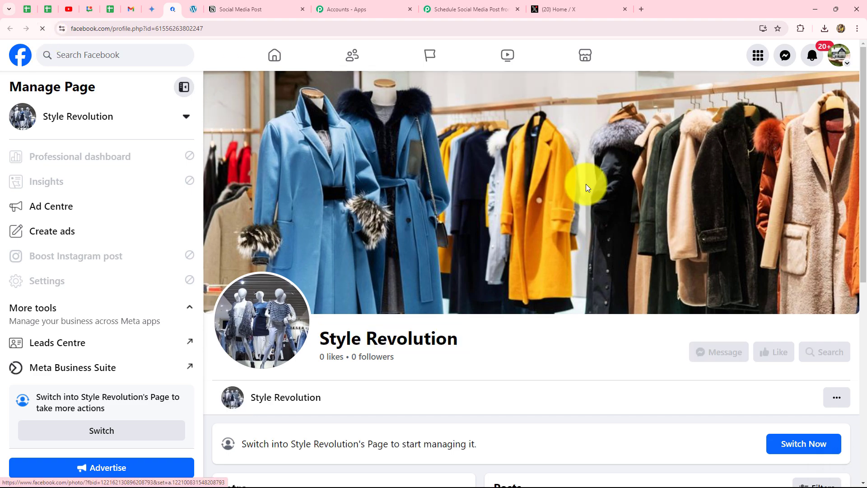
{"action": "scroll", "coordinate": [586, 183], "scroll_direction": "down", "scroll_amount": 5}
{"action": "scroll", "coordinate": [542, 171], "scroll_direction": "down", "scroll_amount": 3}
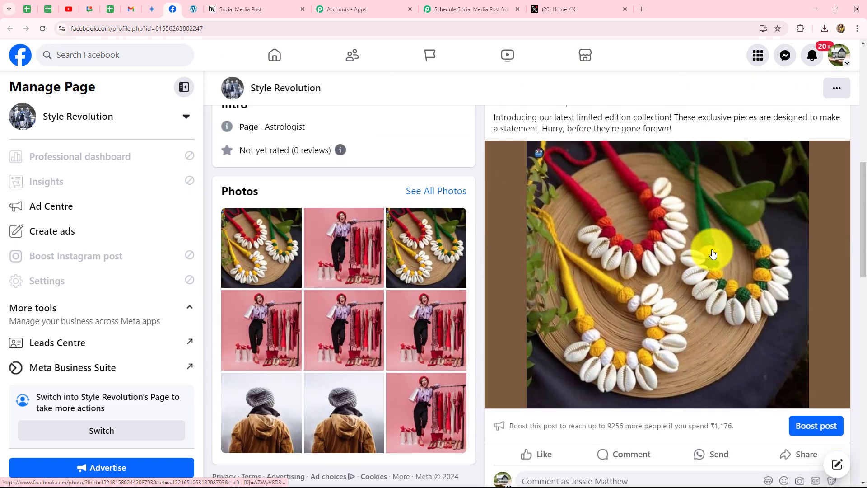
{"action": "scroll", "coordinate": [494, 187], "scroll_direction": "up", "scroll_amount": 2}
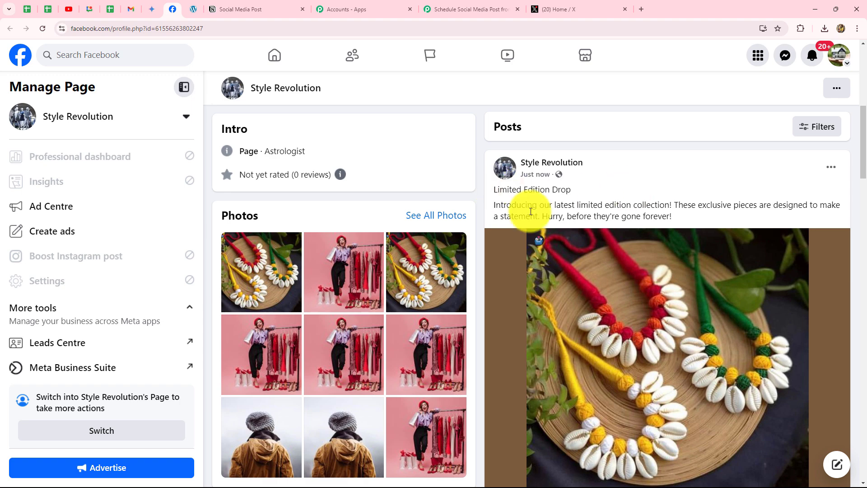
{"action": "scroll", "coordinate": [611, 205], "scroll_direction": "down", "scroll_amount": 3}
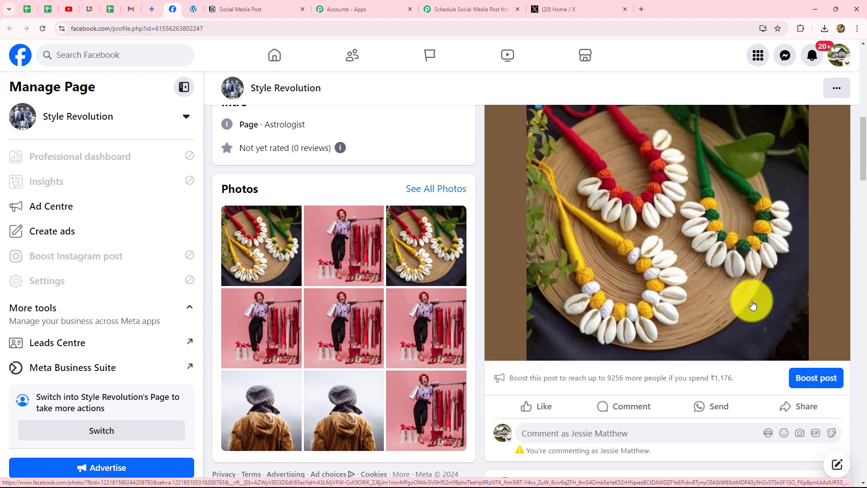
{"action": "scroll", "coordinate": [753, 304], "scroll_direction": "up", "scroll_amount": 3}
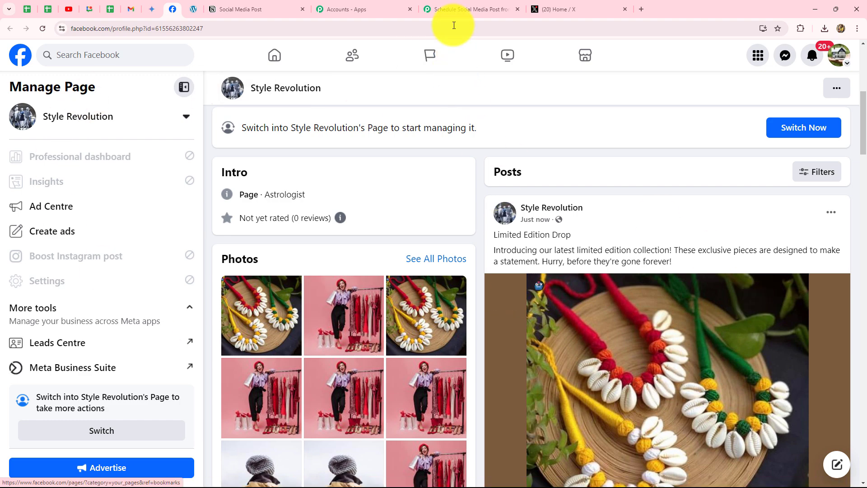
Return to Pabbly Connect to review the Notion trigger and Facebook action, and look at the X account's home page.
{"action": "left_click", "coordinate": [472, 10]}
{"action": "scroll", "coordinate": [835, 266], "scroll_direction": "up", "scroll_amount": 5}
{"action": "scroll", "coordinate": [836, 266], "scroll_direction": "up", "scroll_amount": 5}
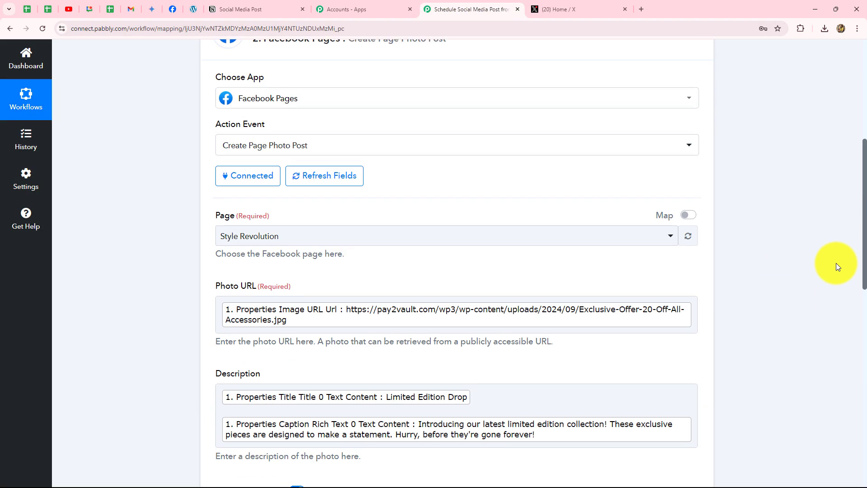
{"action": "scroll", "coordinate": [836, 263], "scroll_direction": "up", "scroll_amount": 3}
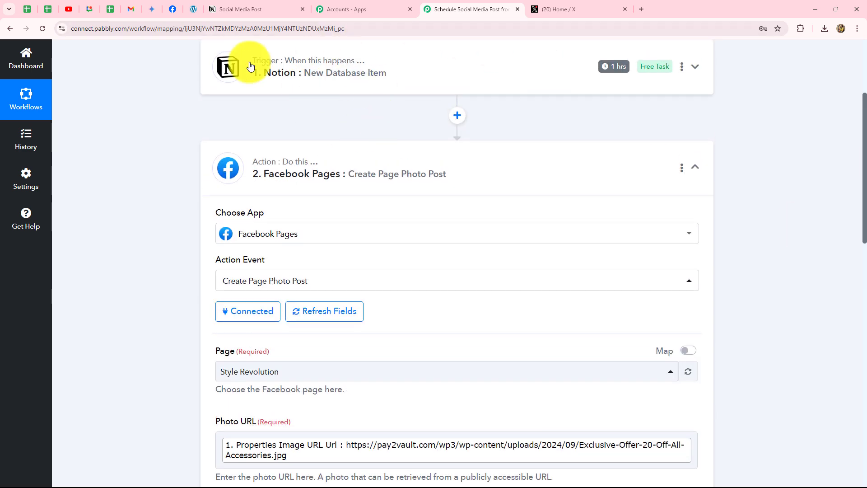
{"action": "scroll", "coordinate": [161, 139], "scroll_direction": "down", "scroll_amount": 2}
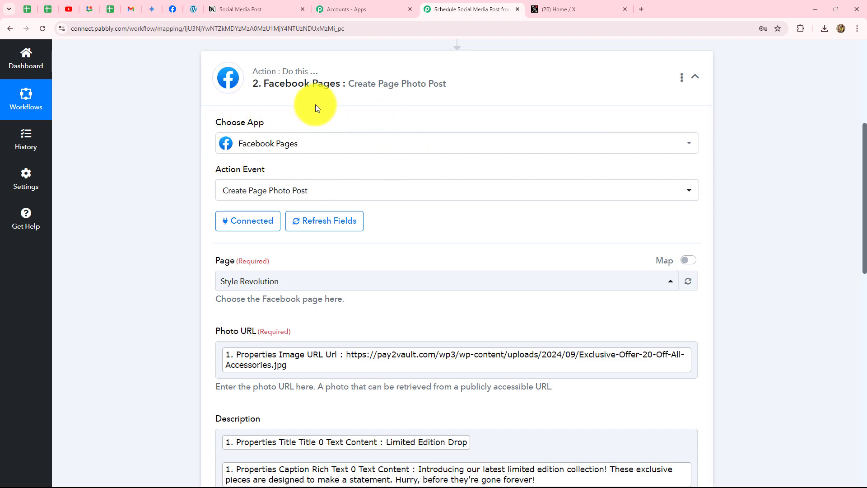
{"action": "scroll", "coordinate": [770, 185], "scroll_direction": "down", "scroll_amount": 11}
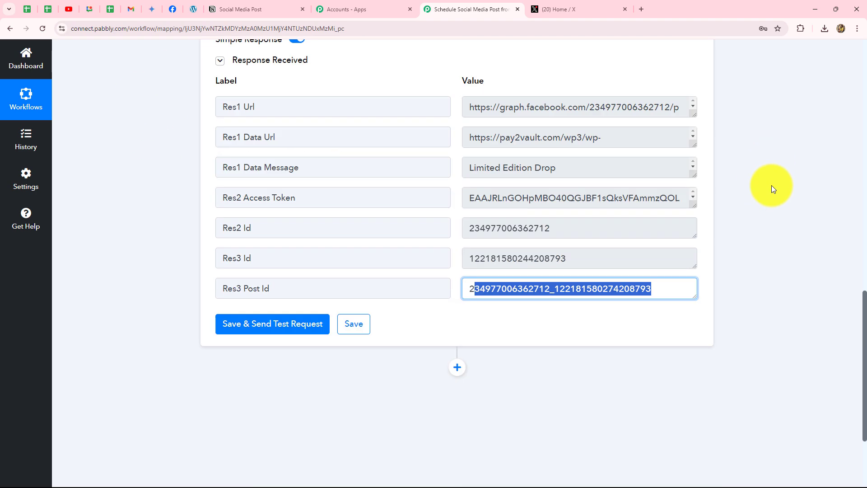
{"action": "scroll", "coordinate": [771, 185], "scroll_direction": "down", "scroll_amount": 3}
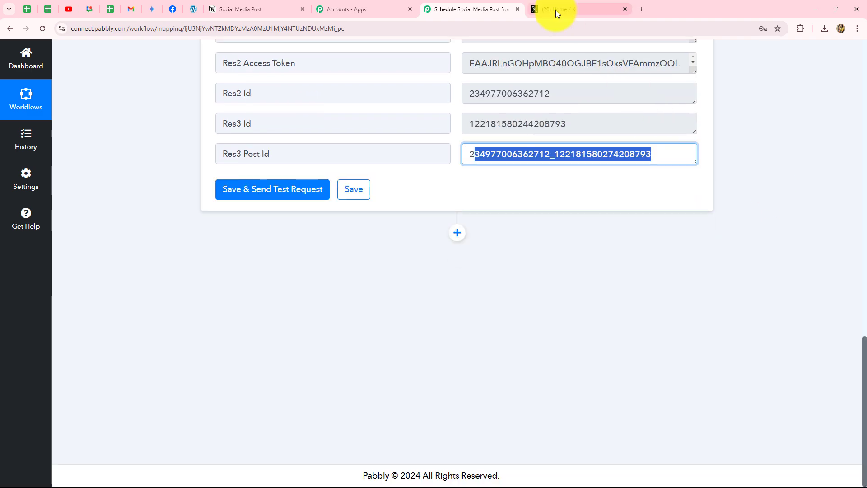
{"action": "left_click", "coordinate": [556, 10]}
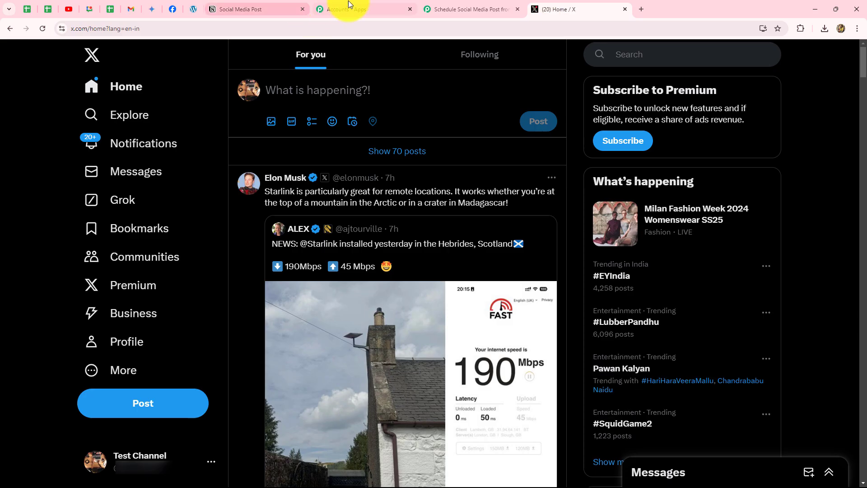
{"action": "left_click", "coordinate": [482, 15]}
Add a third workflow step using X (Formerly Twitter) with the Create Tweet action event.
{"action": "left_click", "coordinate": [457, 232]}
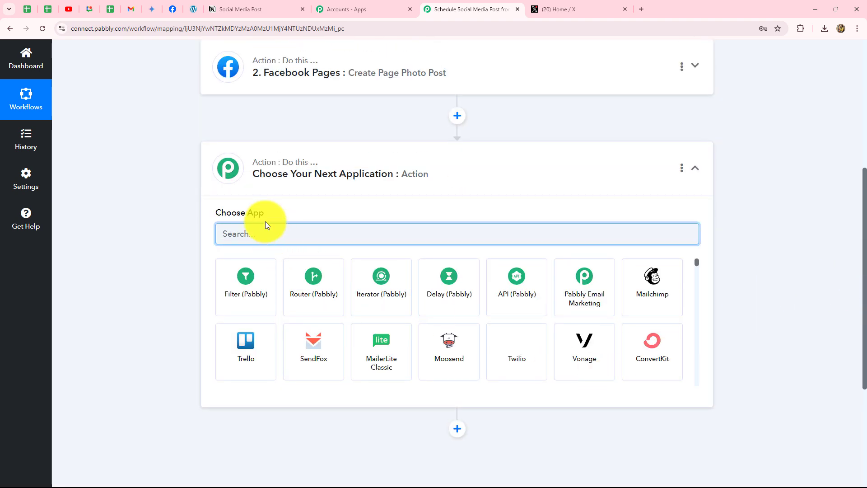
{"action": "type", "text": "Tw"}
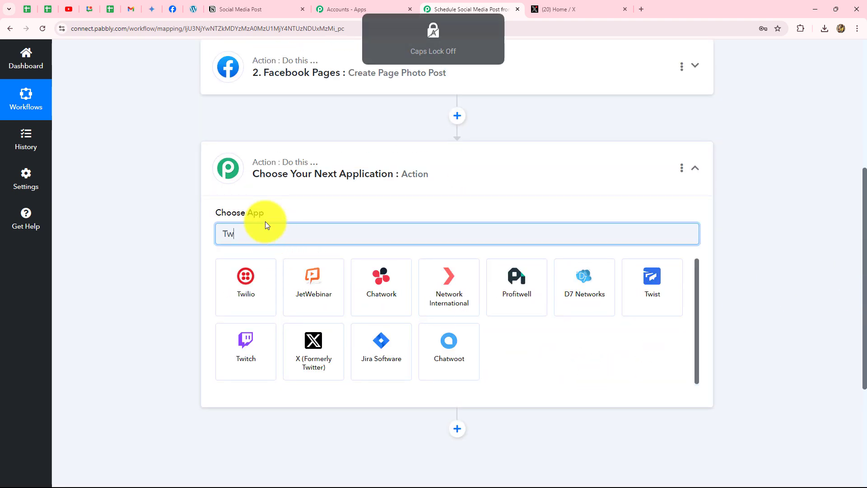
{"action": "left_click", "coordinate": [305, 349]}
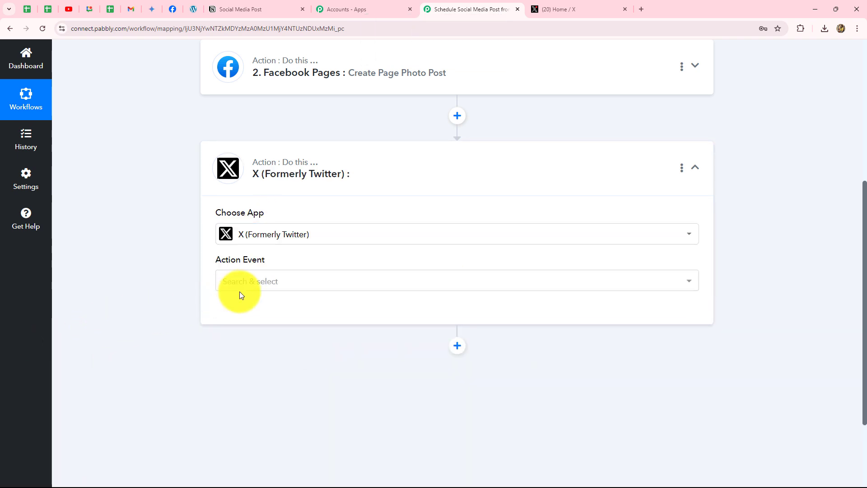
{"action": "left_click", "coordinate": [240, 282]}
{"action": "left_click", "coordinate": [246, 348]}
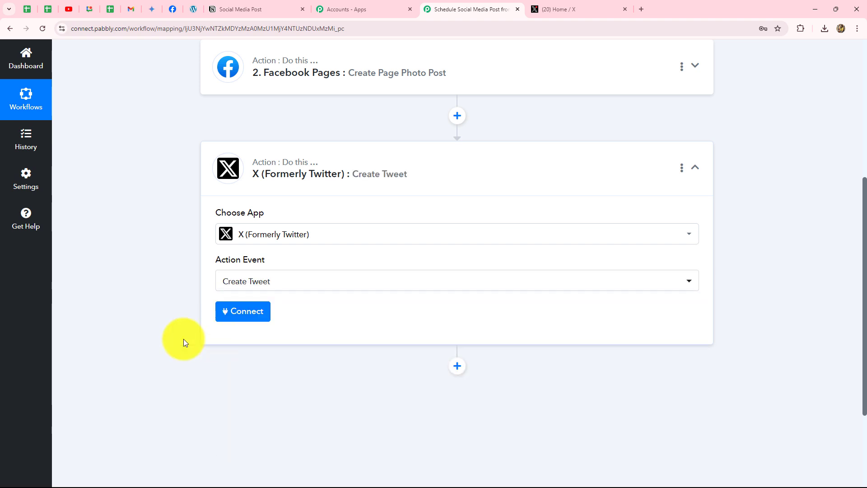
Start a new X (Formerly Twitter) connection for the action, up to the request for its Client ID and Client Secret.
{"action": "left_click", "coordinate": [270, 311]}
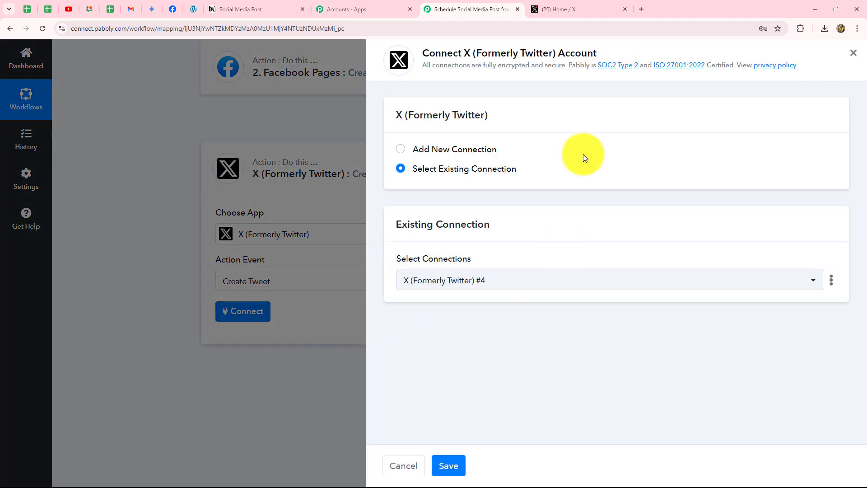
{"action": "left_click", "coordinate": [401, 150]}
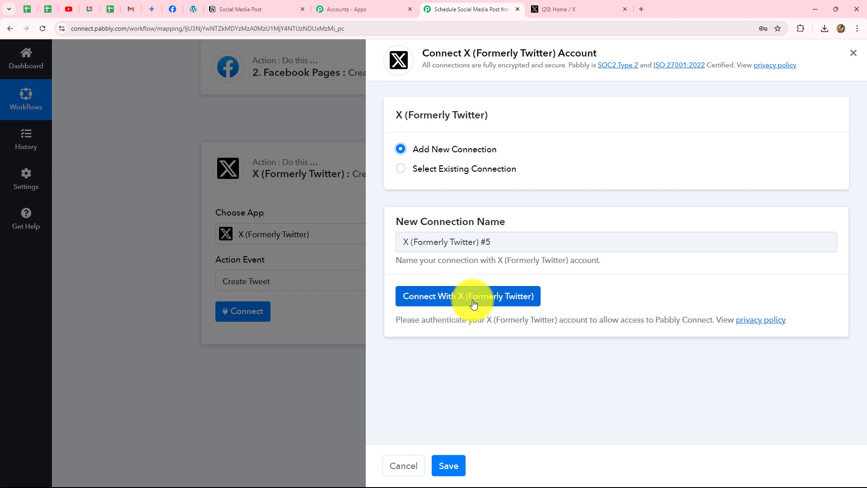
{"action": "left_click", "coordinate": [496, 298]}
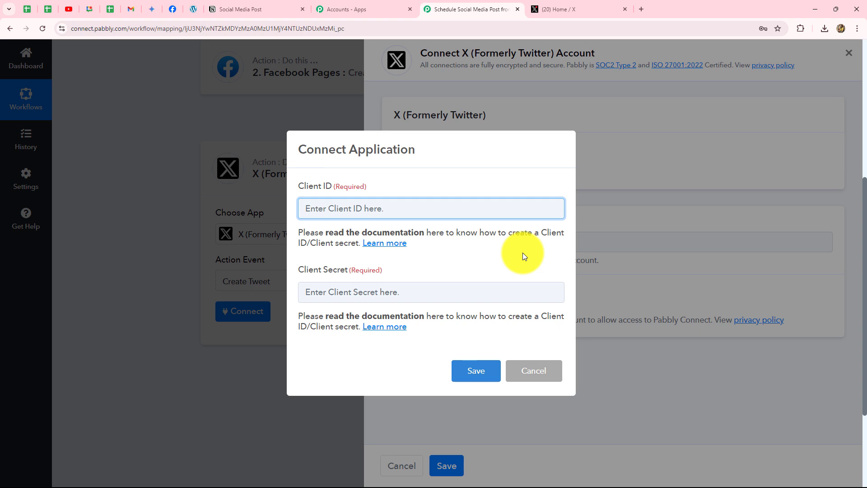
Open the Client ID documentation and read how to create a Twitter Developer account.
{"action": "left_click", "coordinate": [378, 244]}
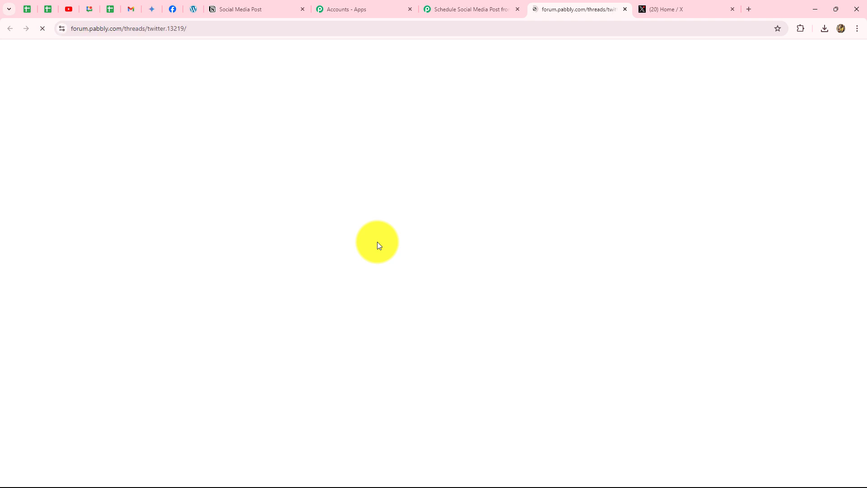
{"action": "scroll", "coordinate": [379, 246], "scroll_direction": "down", "scroll_amount": 7}
{"action": "scroll", "coordinate": [379, 245], "scroll_direction": "down", "scroll_amount": 2}
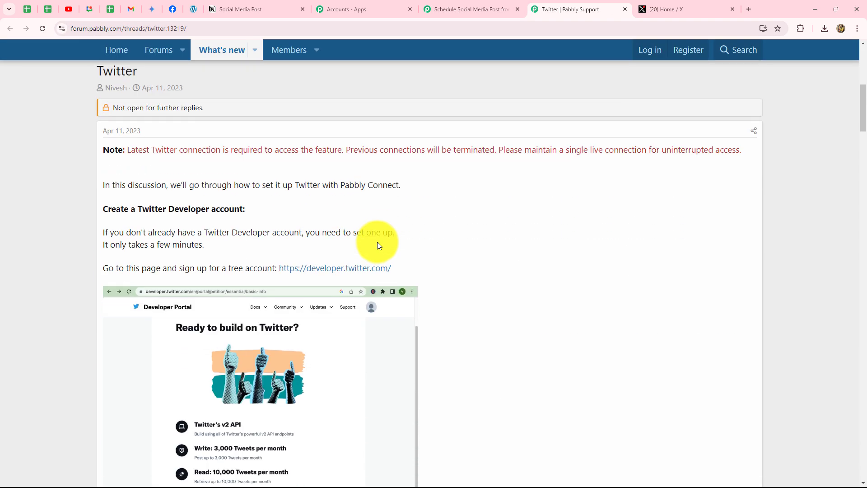
{"action": "scroll", "coordinate": [660, 317], "scroll_direction": "down", "scroll_amount": 3}
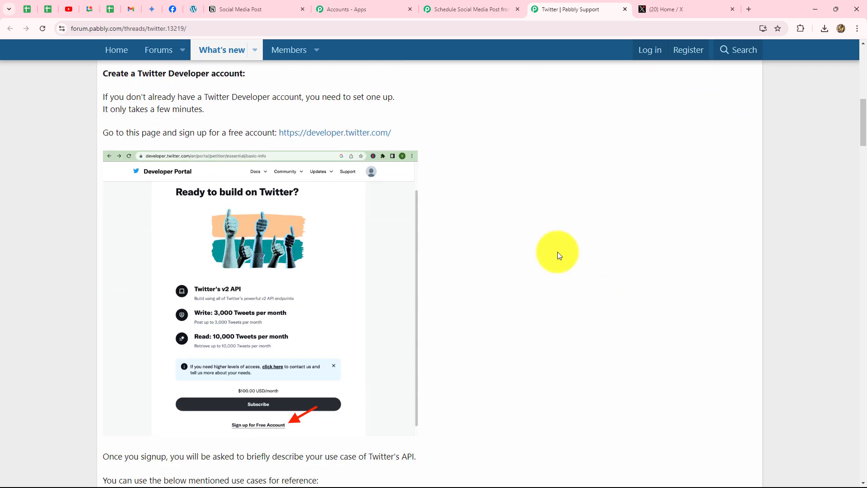
Open the X Developer Portal from the documentation's developer site link and add an app named New Pabbly App.
{"action": "left_click", "coordinate": [312, 133]}
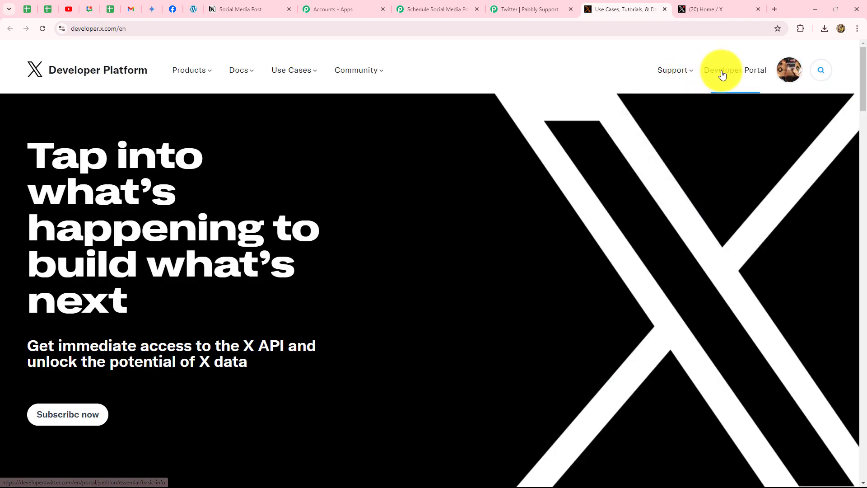
{"action": "left_click", "coordinate": [721, 71]}
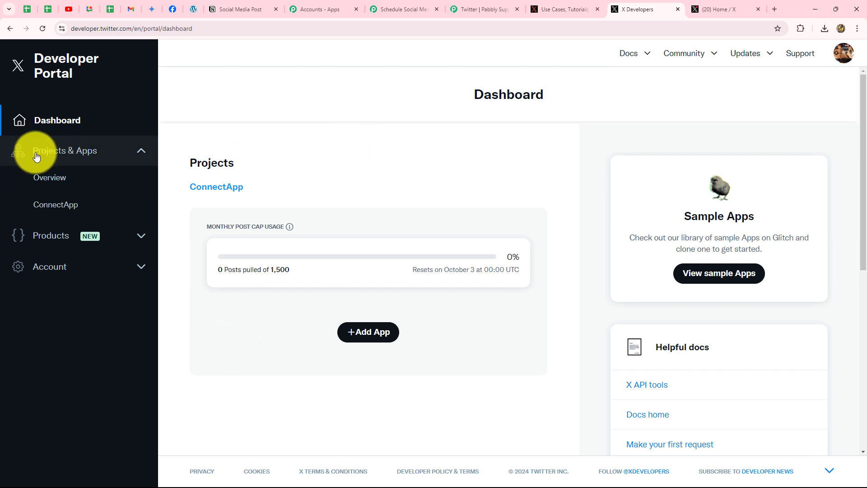
{"action": "left_click", "coordinate": [373, 333]}
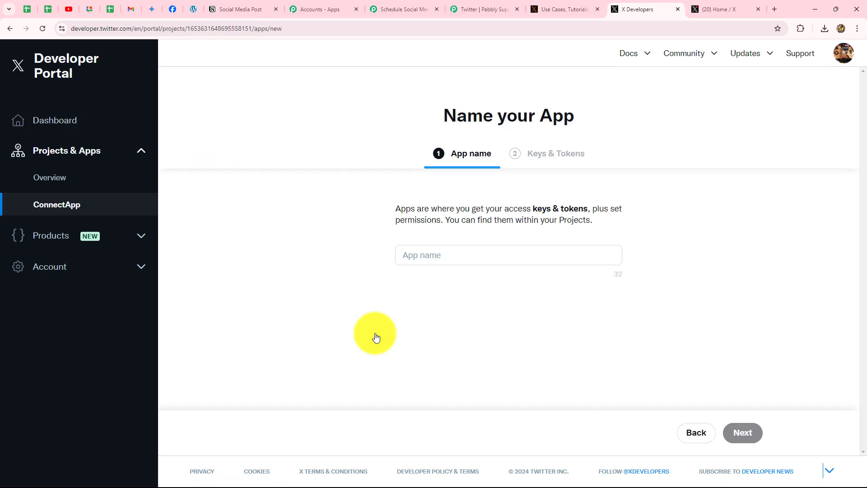
{"action": "left_click", "coordinate": [420, 254]}
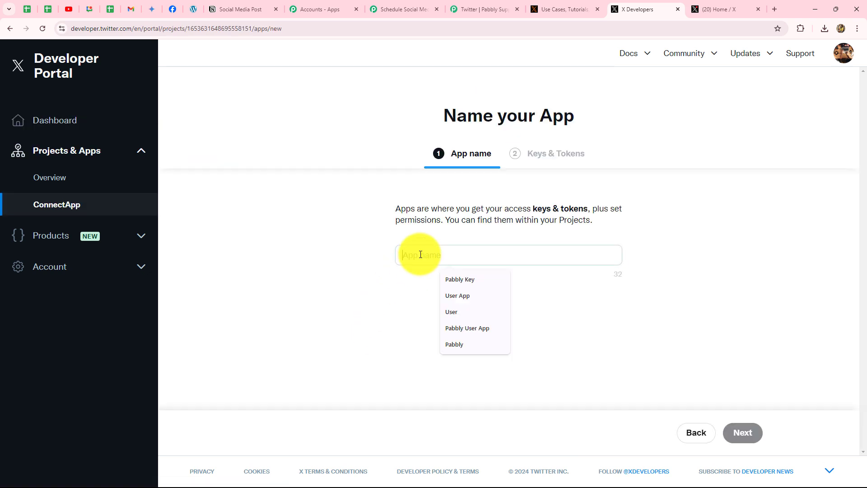
{"action": "key", "text": "Caps_Lock"}
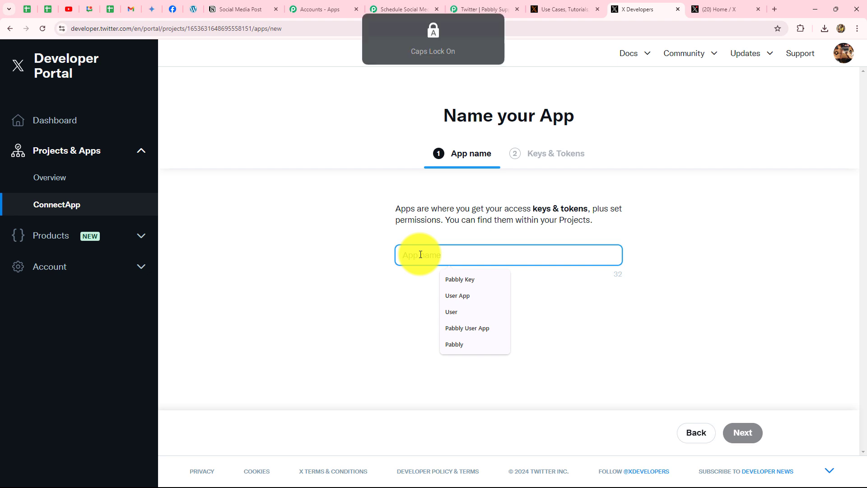
{"action": "type", "text": "New Pabbly App"}
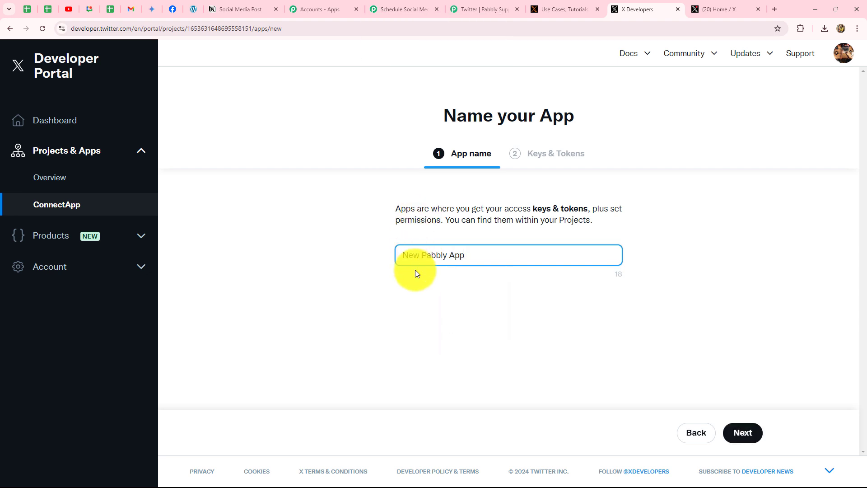
{"action": "left_click", "coordinate": [744, 432]}
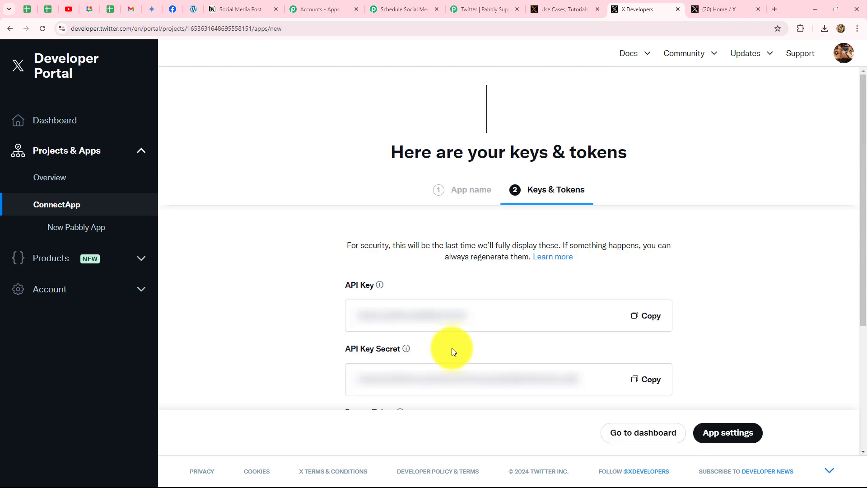
Set up the new app's user authentication with Read and write and Direct message permissions and type Web App, Automated App or Bot.
{"action": "scroll", "coordinate": [296, 283], "scroll_direction": "down", "scroll_amount": 4}
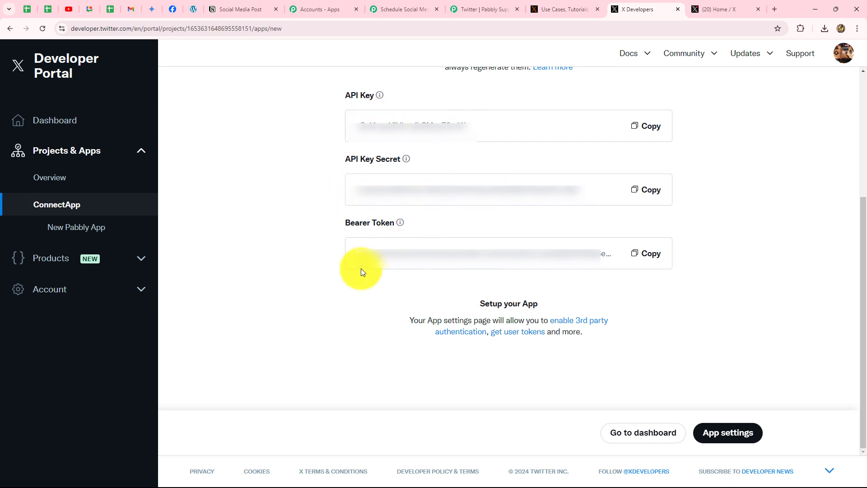
{"action": "left_click", "coordinate": [749, 435]}
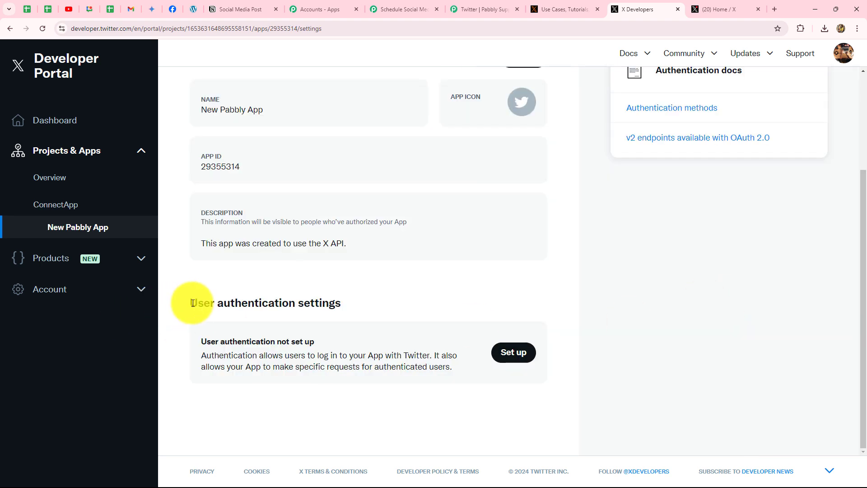
{"action": "left_click", "coordinate": [500, 359]}
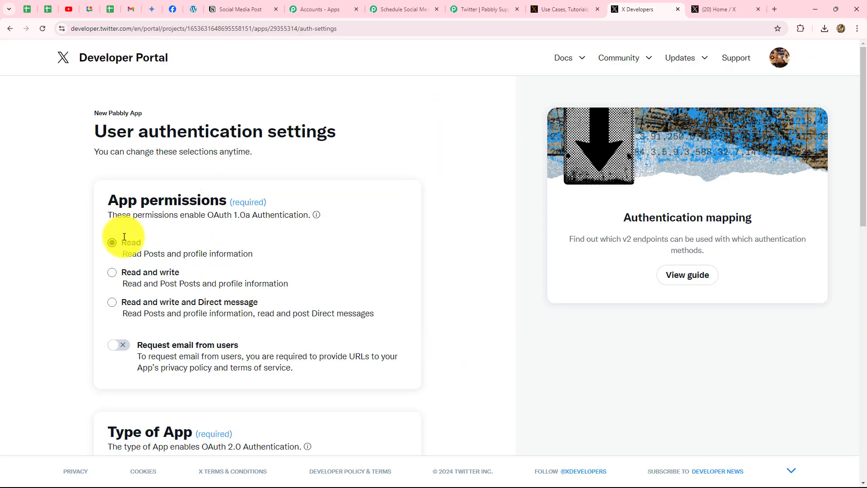
{"action": "left_click_drag", "start_coordinate": [109, 198], "coordinate": [233, 202]}
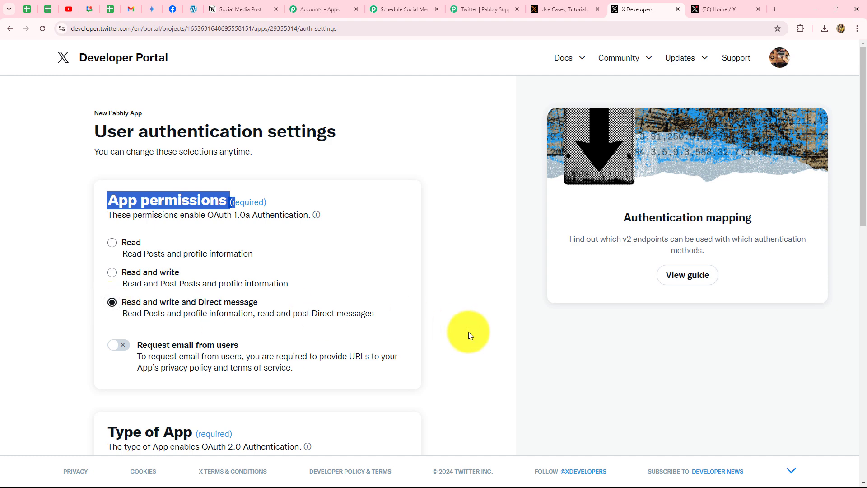
{"action": "scroll", "coordinate": [468, 334], "scroll_direction": "down", "scroll_amount": 5}
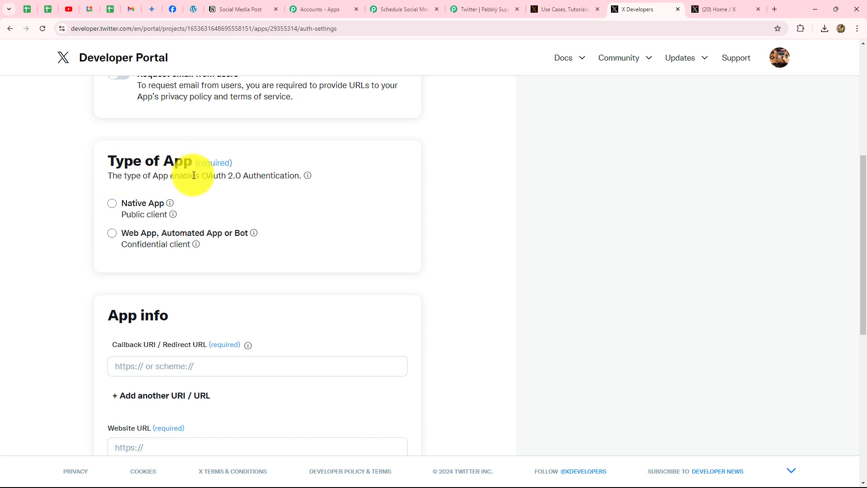
{"action": "left_click", "coordinate": [112, 233]}
{"action": "scroll", "coordinate": [399, 250], "scroll_direction": "down", "scroll_amount": 5}
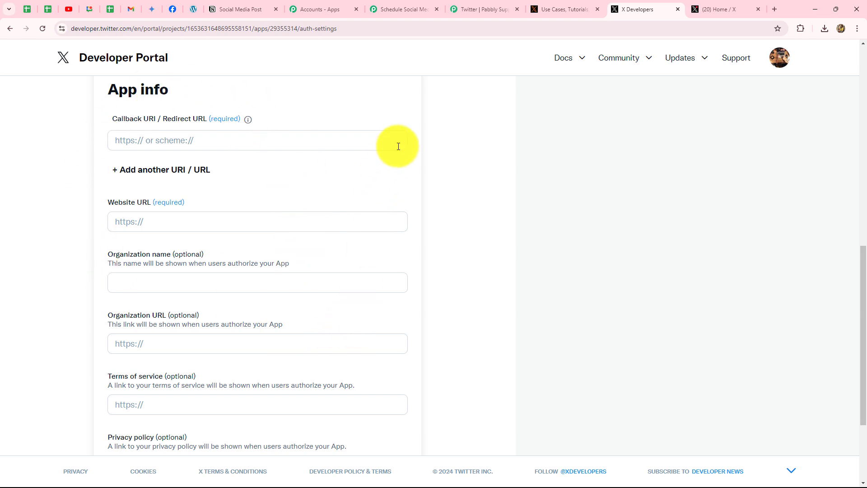
{"action": "left_click", "coordinate": [473, 12]}
{"action": "scroll", "coordinate": [609, 232], "scroll_direction": "down", "scroll_amount": 1}
{"action": "scroll", "coordinate": [609, 232], "scroll_direction": "down", "scroll_amount": 15}
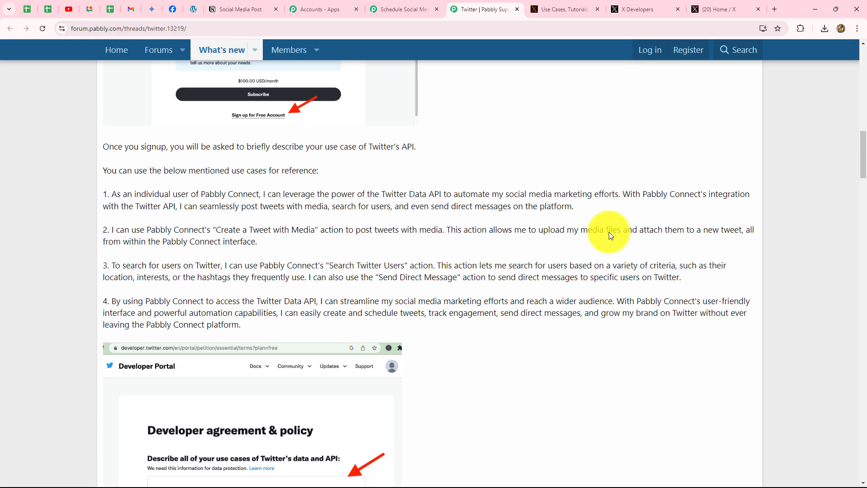
{"action": "scroll", "coordinate": [608, 231], "scroll_direction": "down", "scroll_amount": 15}
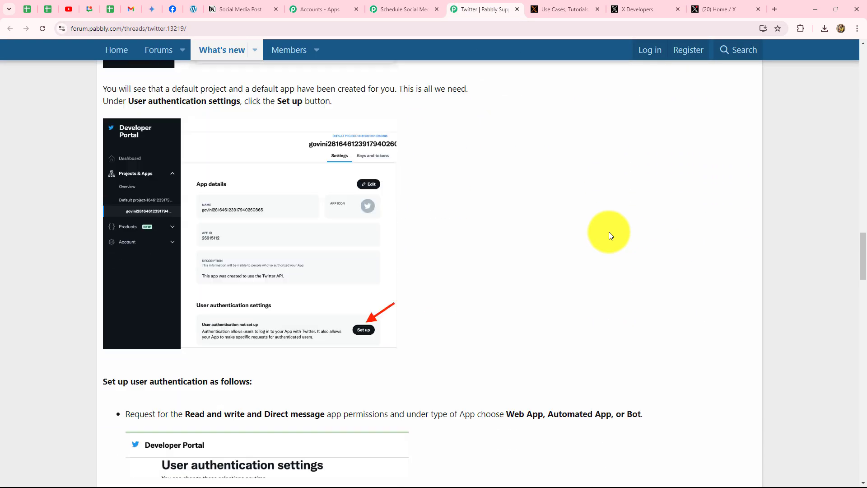
{"action": "scroll", "coordinate": [523, 217], "scroll_direction": "down", "scroll_amount": 6}
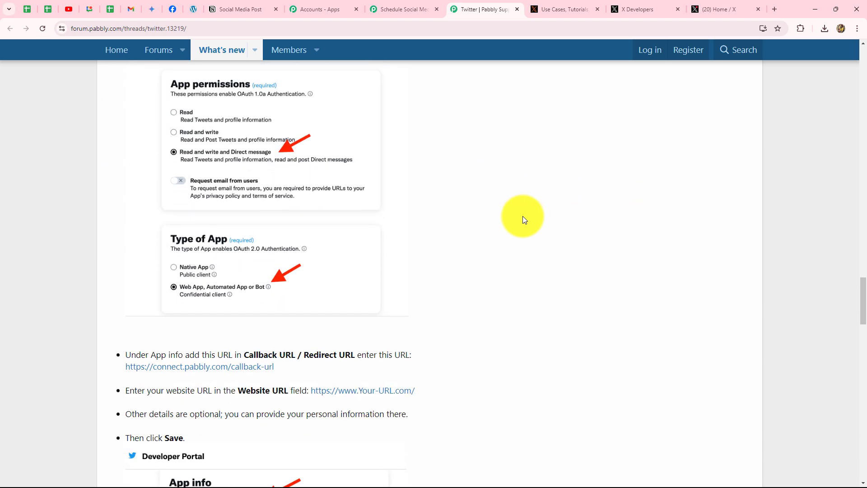
{"action": "scroll", "coordinate": [522, 216], "scroll_direction": "up", "scroll_amount": 2}
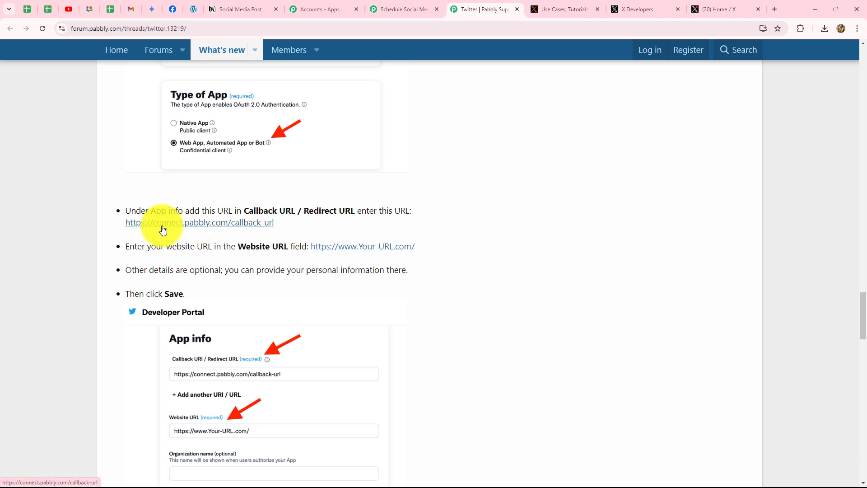
{"action": "right_click", "coordinate": [209, 223]}
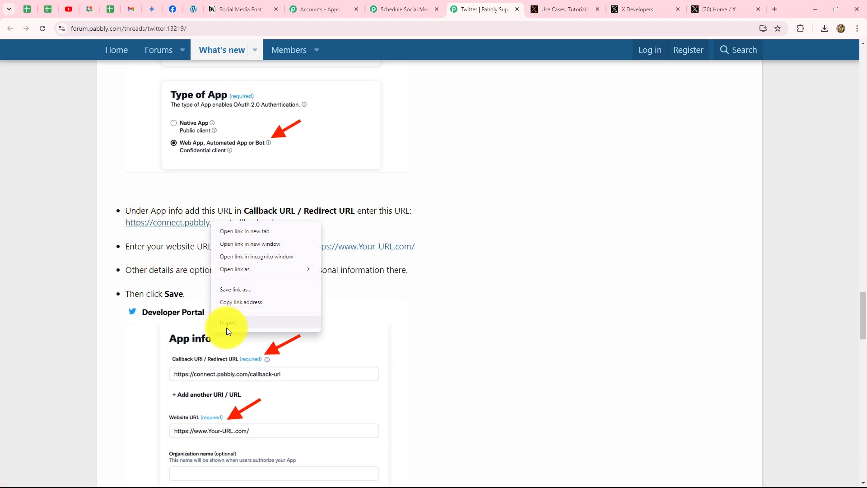
{"action": "left_click", "coordinate": [232, 302]}
{"action": "left_click", "coordinate": [406, 10]}
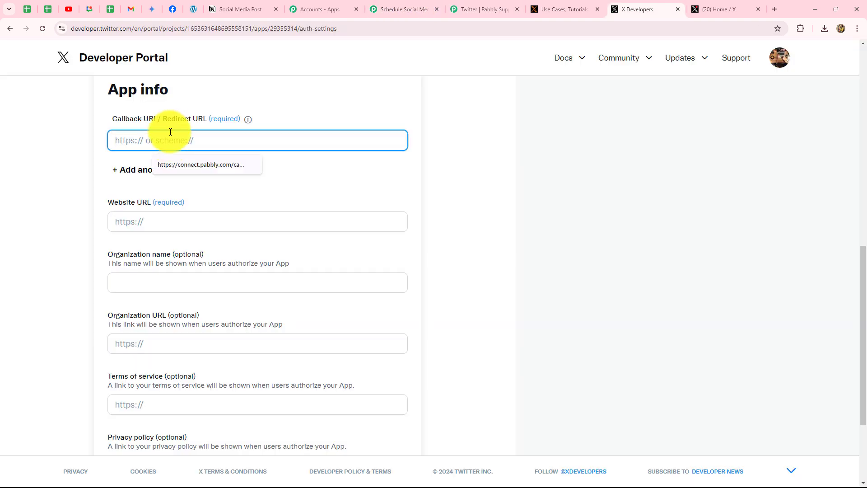
{"action": "key", "text": "ctrl+v"}
{"action": "left_click", "coordinate": [155, 222]}
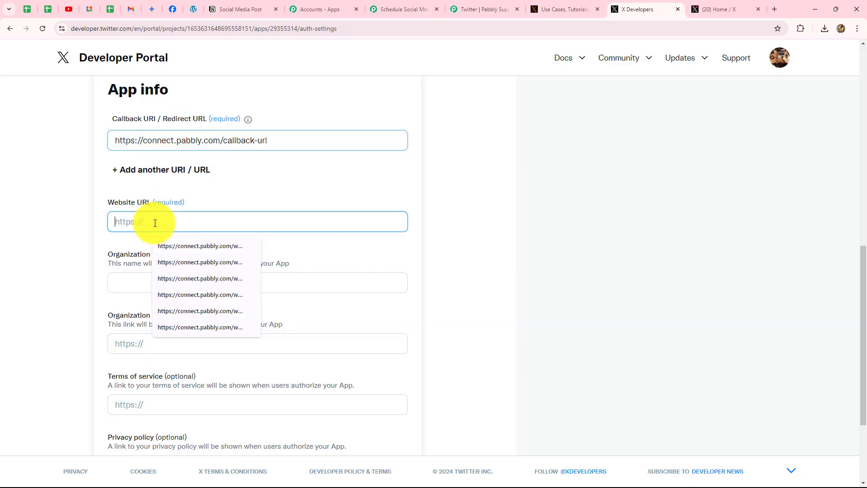
{"action": "left_click", "coordinate": [475, 9]}
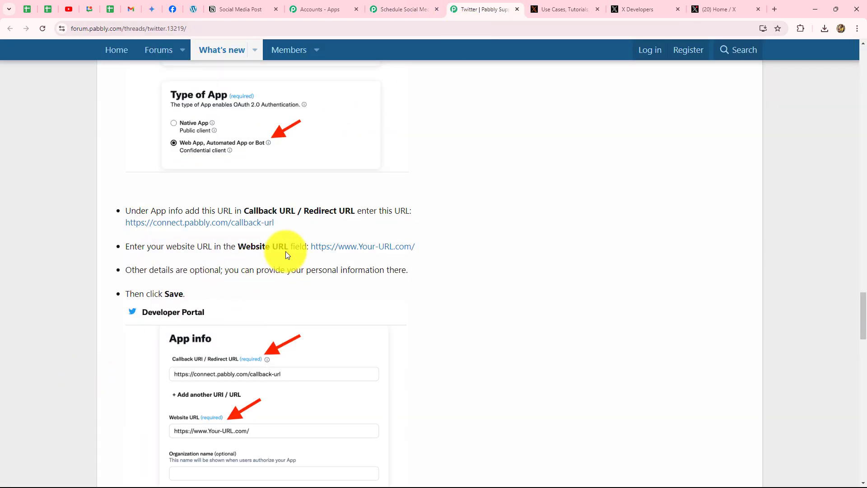
{"action": "right_click", "coordinate": [326, 246]}
{"action": "left_click", "coordinate": [344, 325]}
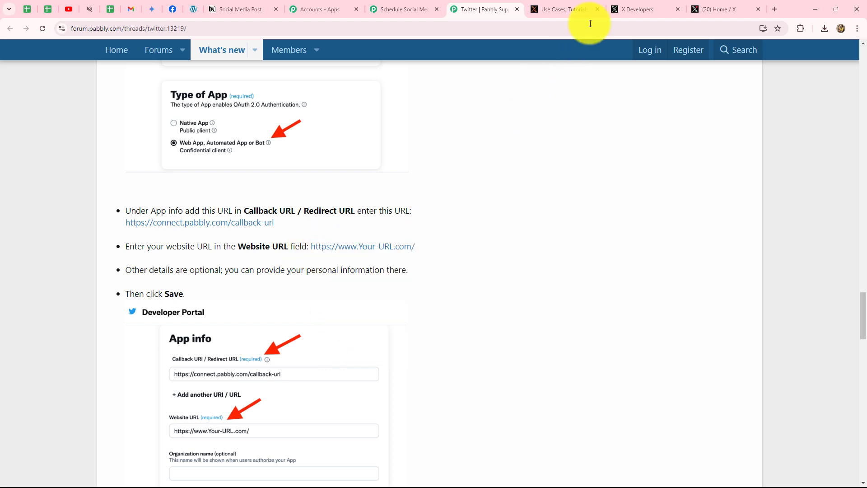
{"action": "left_click", "coordinate": [652, 8]}
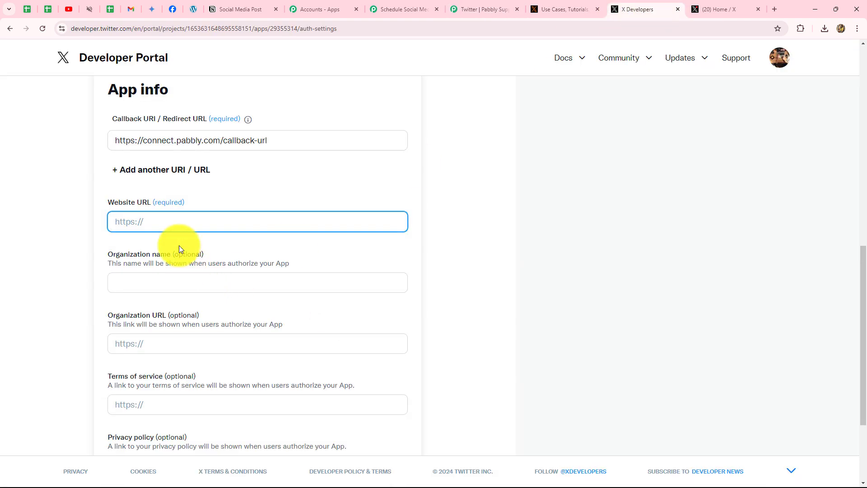
{"action": "key", "text": "ctrl+v"}
Save the user authentication settings and confirm the permission change.
{"action": "scroll", "coordinate": [192, 271], "scroll_direction": "down", "scroll_amount": 1}
{"action": "scroll", "coordinate": [200, 275], "scroll_direction": "down", "scroll_amount": 2}
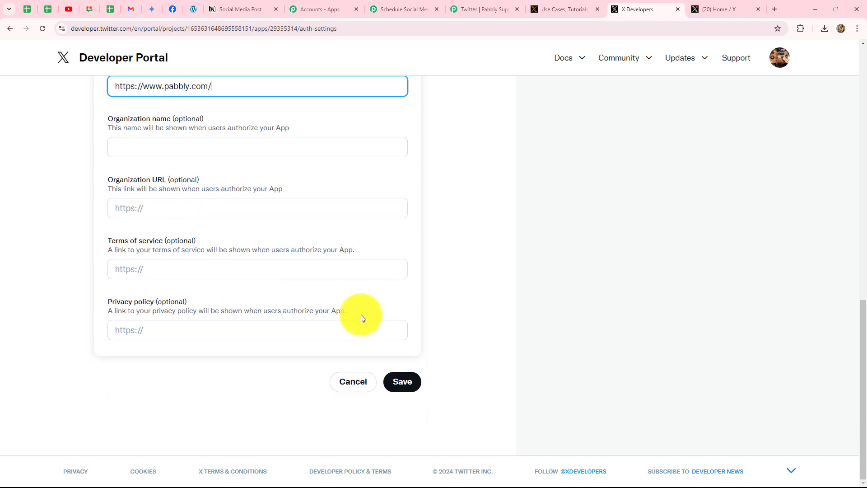
{"action": "left_click", "coordinate": [403, 381]}
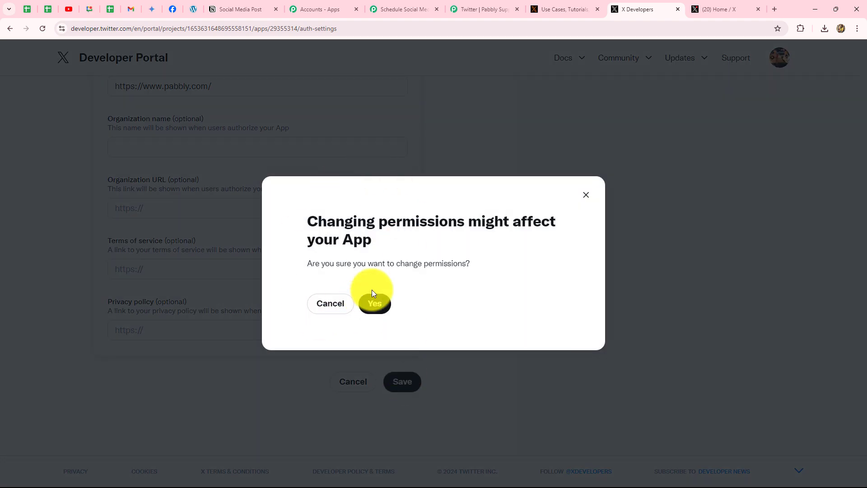
{"action": "left_click", "coordinate": [374, 310]}
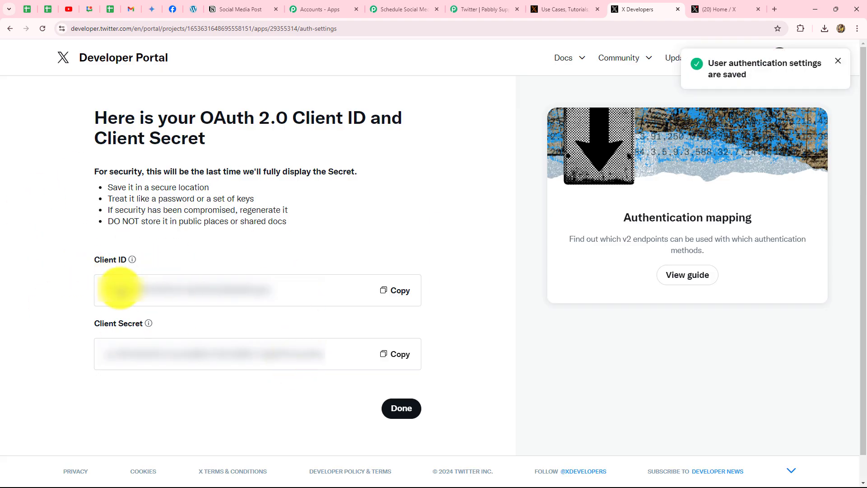
Copy the generated OAuth 2.0 Client ID and paste it into the Client ID field of the Pabbly Connect connection.
{"action": "left_click", "coordinate": [399, 293]}
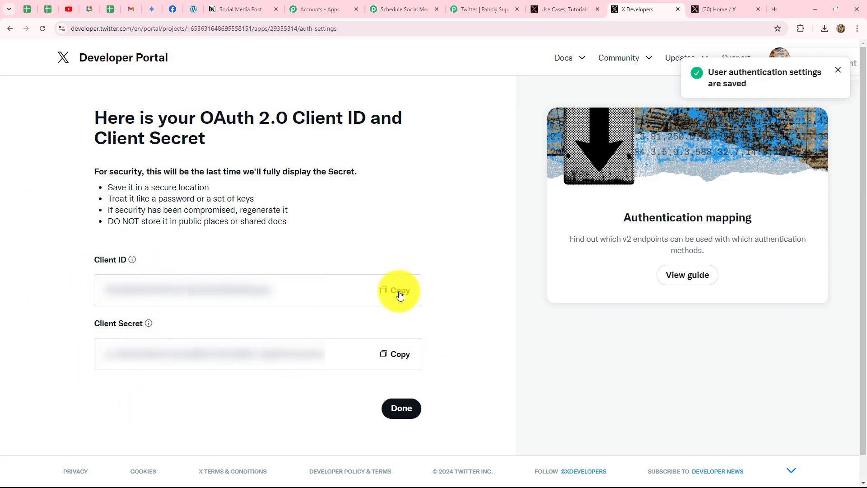
{"action": "left_click", "coordinate": [401, 11]}
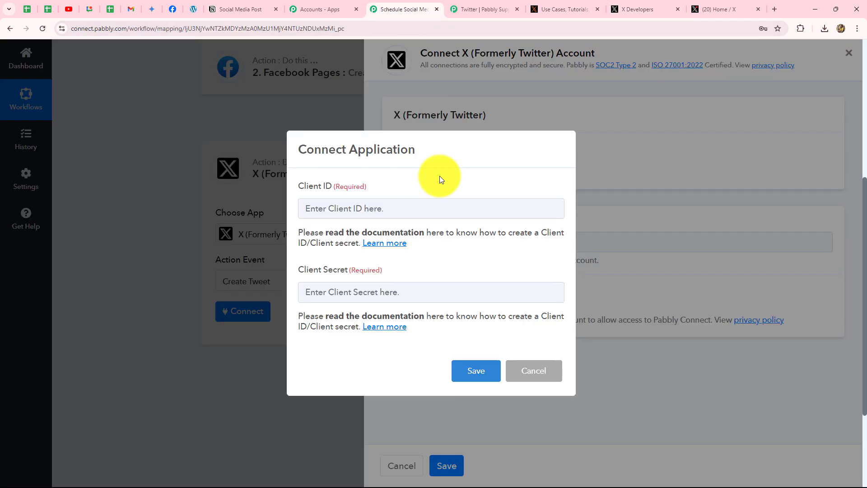
{"action": "left_click", "coordinate": [421, 212]}
{"action": "key", "text": "ctrl+v"}
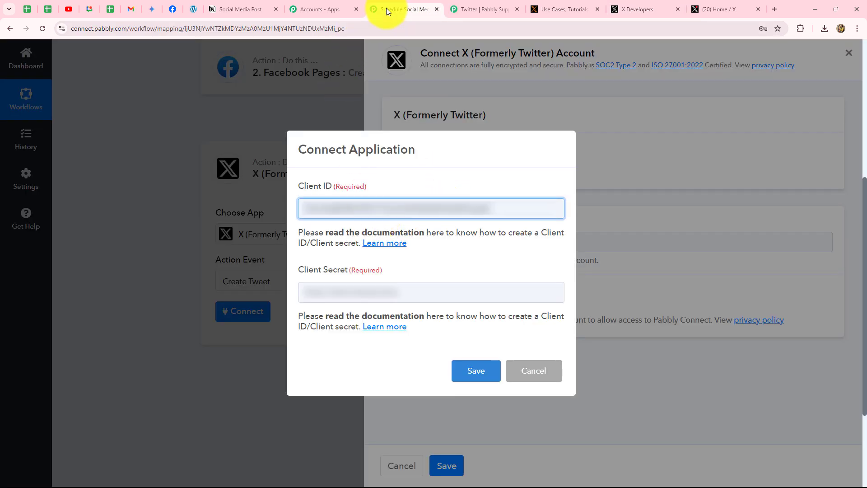
Copy the Client Secret from the X Developer Portal and paste it into the Client Secret field in Pabbly Connect.
{"action": "left_click", "coordinate": [621, 14]}
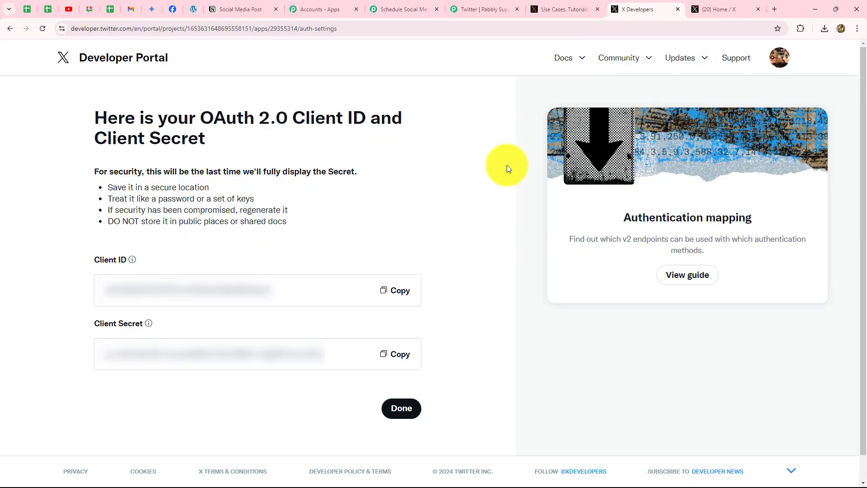
{"action": "left_click", "coordinate": [397, 354]}
{"action": "left_click", "coordinate": [473, 16]}
{"action": "left_click", "coordinate": [396, 9]}
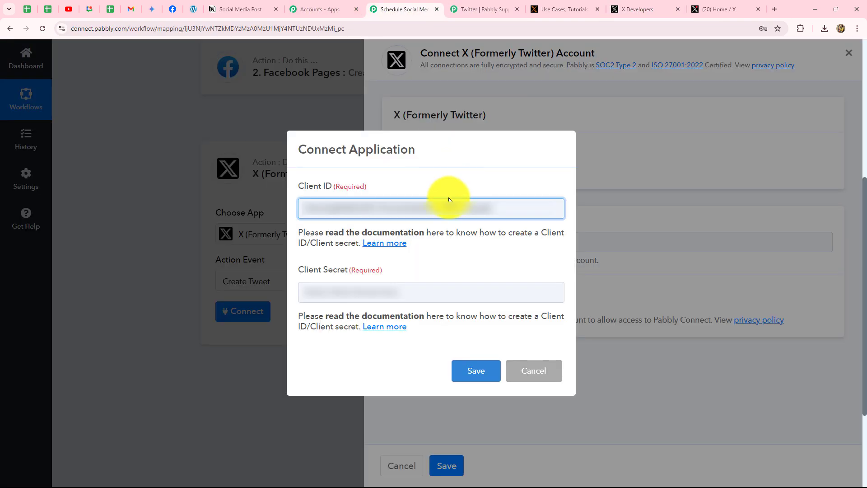
{"action": "left_click", "coordinate": [381, 292]}
{"action": "key", "text": "ctrl+v"}
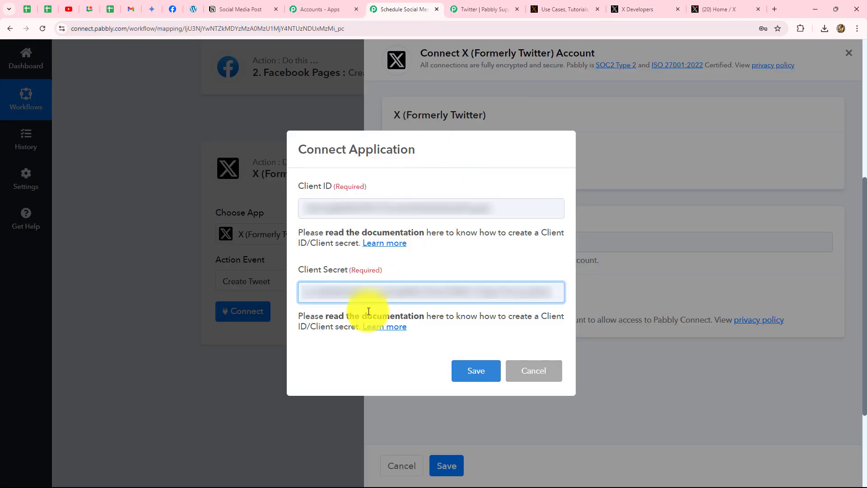
Save the connection credentials and authorize New Pabbly App to access the X account.
{"action": "left_click", "coordinate": [478, 368]}
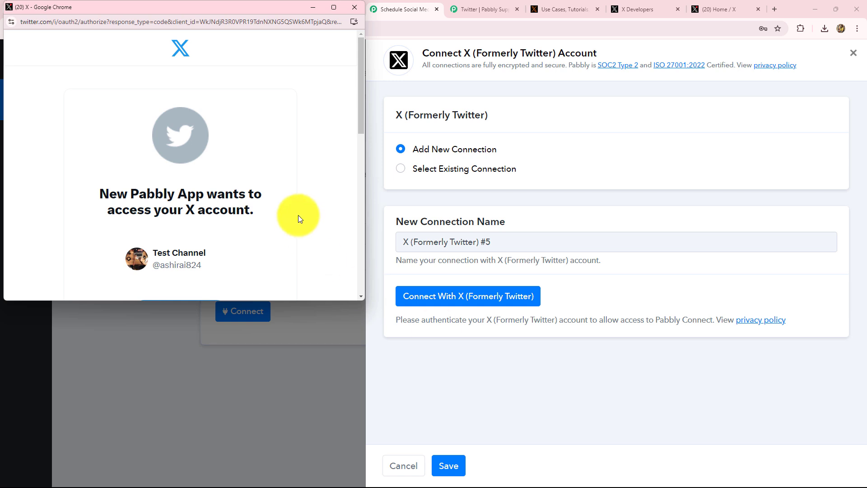
{"action": "scroll", "coordinate": [298, 215], "scroll_direction": "down", "scroll_amount": 5}
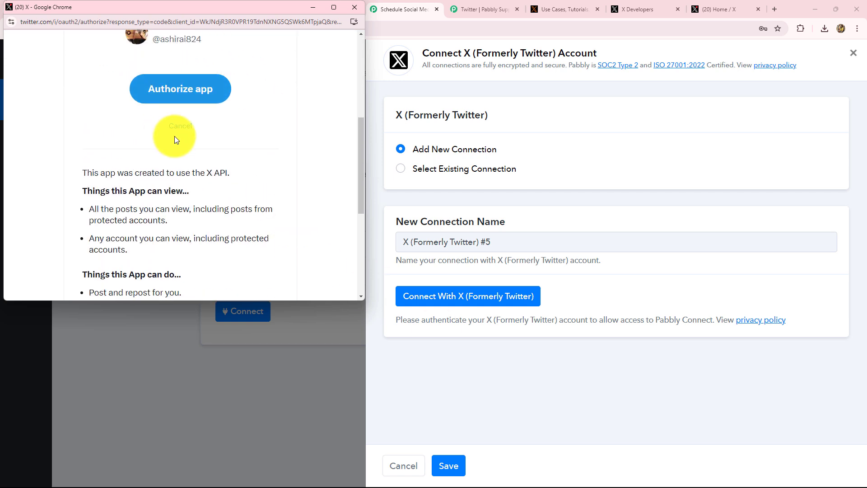
{"action": "left_click", "coordinate": [179, 103]}
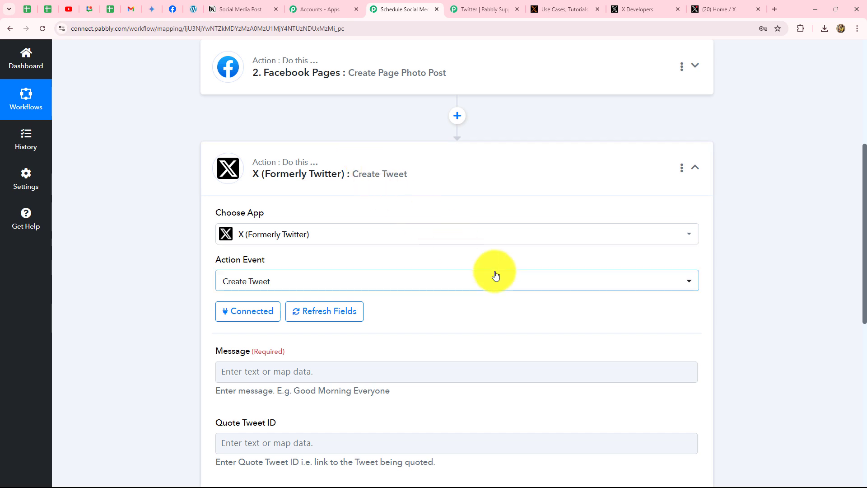
Map the title text content from the Notion trigger into the tweet's Message field.
{"action": "scroll", "coordinate": [495, 274], "scroll_direction": "down", "scroll_amount": 4}
{"action": "left_click", "coordinate": [229, 191]}
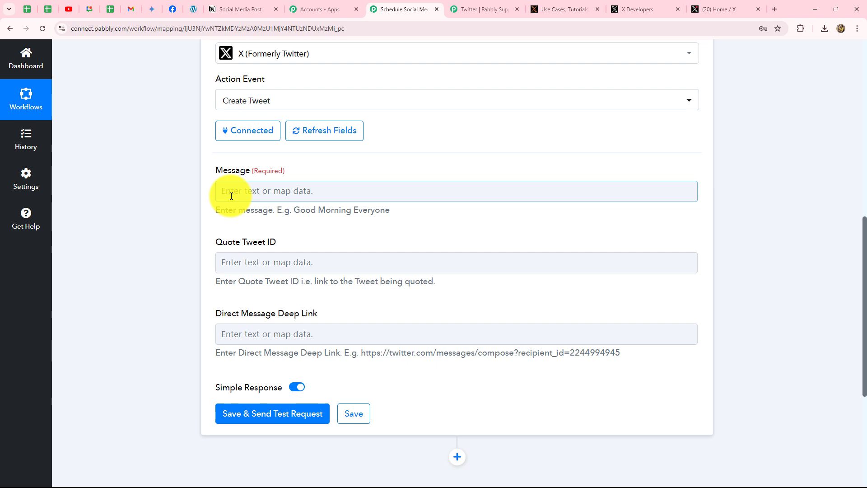
{"action": "left_click", "coordinate": [232, 196]}
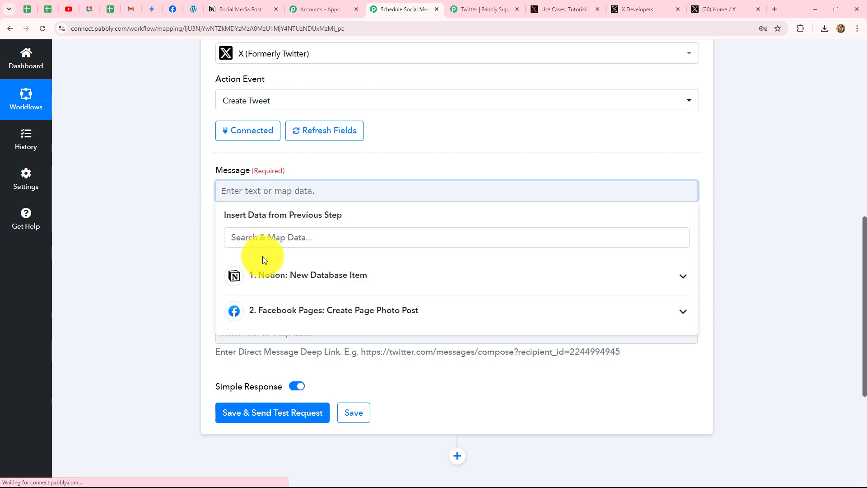
{"action": "left_click", "coordinate": [291, 280]}
{"action": "scroll", "coordinate": [345, 389], "scroll_direction": "down", "scroll_amount": 1}
{"action": "left_click", "coordinate": [357, 350]}
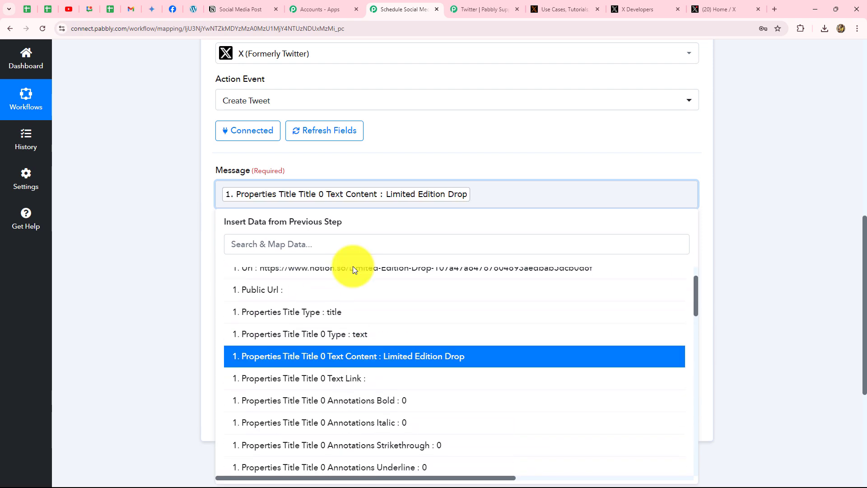
Add a second line to the message reading "Check Out:" followed by the mapped Image URL from Notion.
{"action": "key", "text": "Return"}
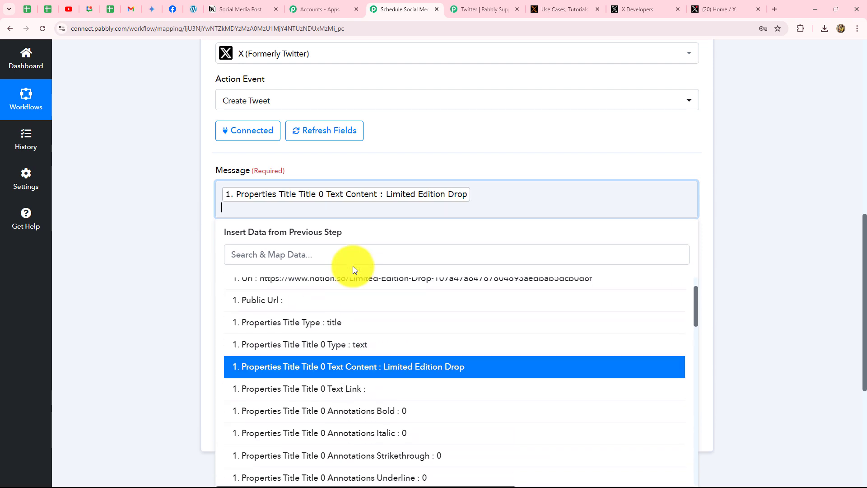
{"action": "type", "text": "Check Out:"}
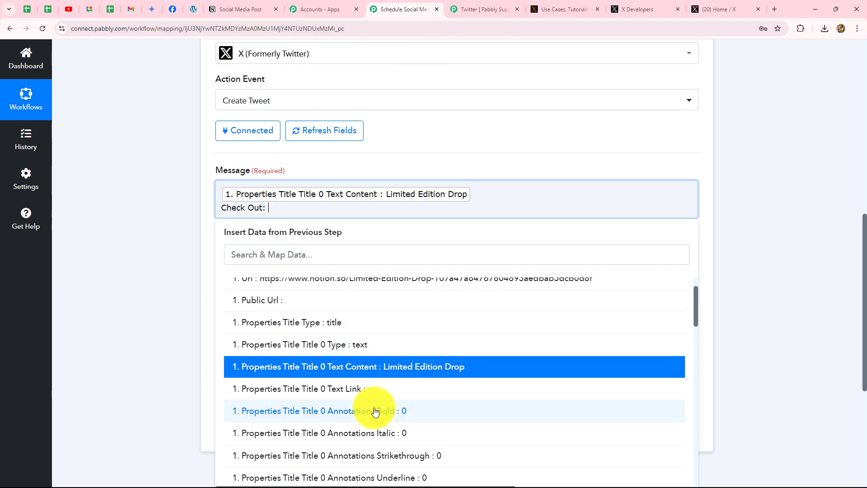
{"action": "scroll", "coordinate": [373, 408], "scroll_direction": "down", "scroll_amount": 5}
{"action": "left_click", "coordinate": [382, 384]}
{"action": "left_click", "coordinate": [163, 325]}
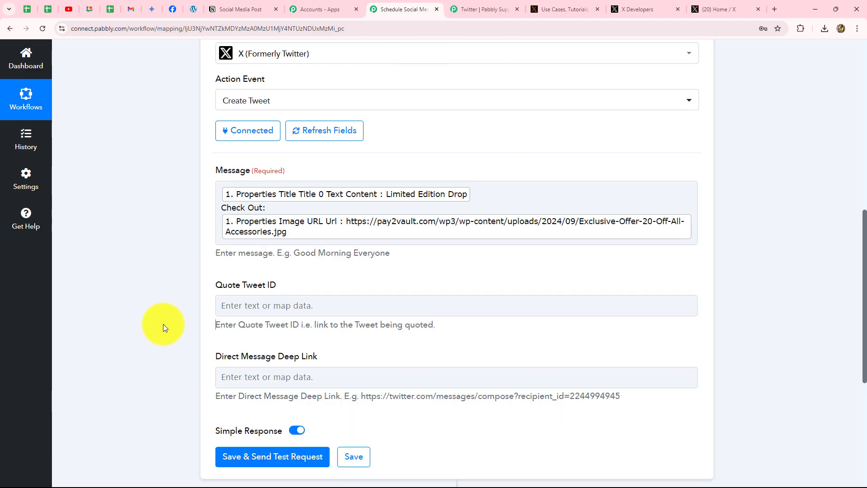
Save the Create Tweet action with a test request and check the returned tweet text and ID.
{"action": "scroll", "coordinate": [194, 327], "scroll_direction": "down", "scroll_amount": 4}
{"action": "left_click", "coordinate": [257, 276]}
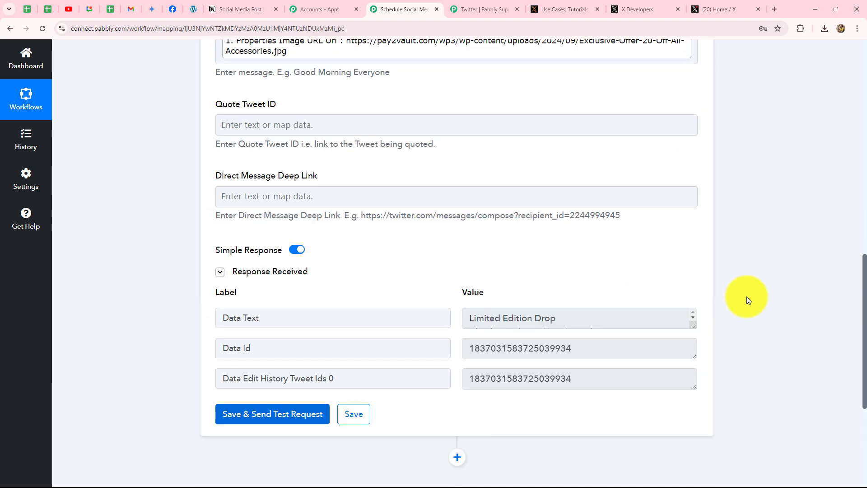
{"action": "left_click_drag", "start_coordinate": [470, 326], "coordinate": [603, 323]}
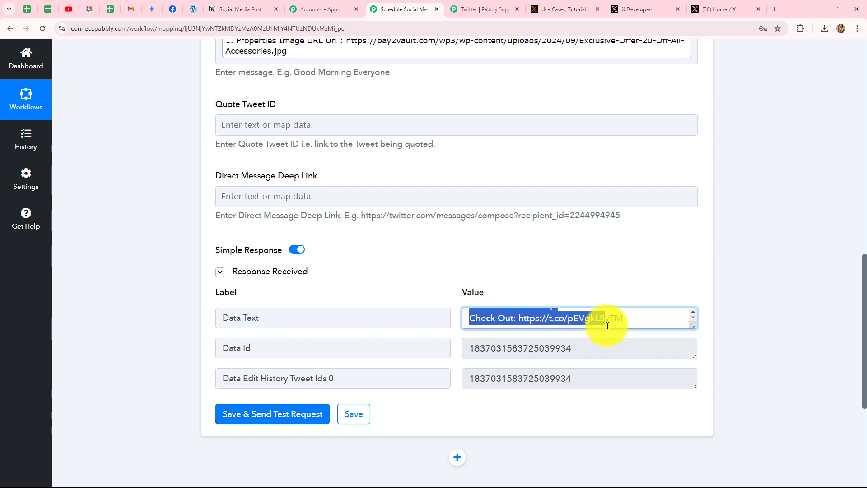
{"action": "left_click_drag", "start_coordinate": [471, 349], "coordinate": [622, 349]}
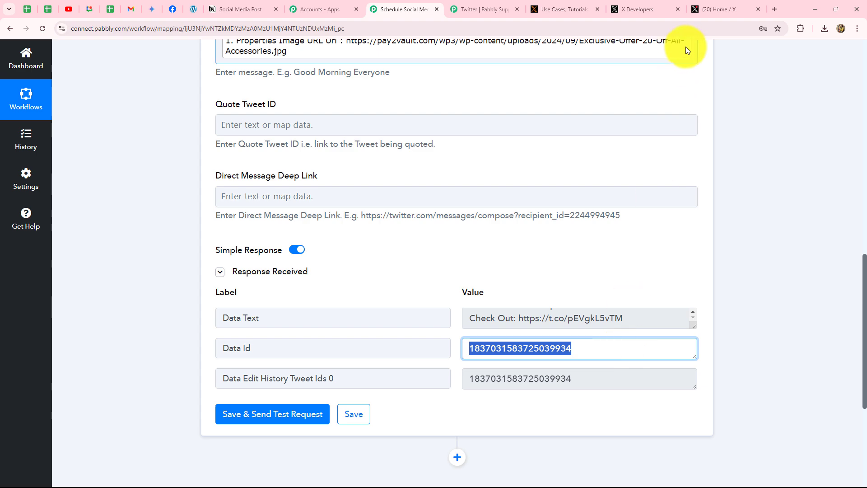
Switch to X, view the account's profile and open the image link in the Limited Edition Drop post.
{"action": "left_click", "coordinate": [706, 11]}
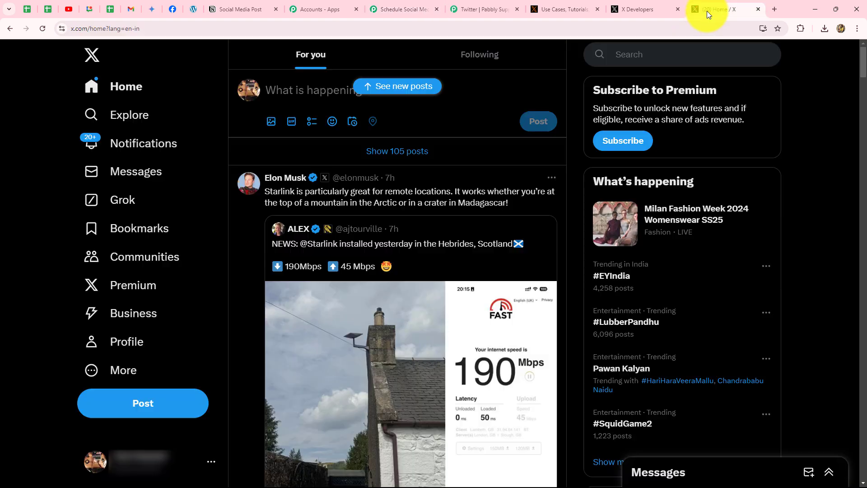
{"action": "left_click", "coordinate": [124, 340]}
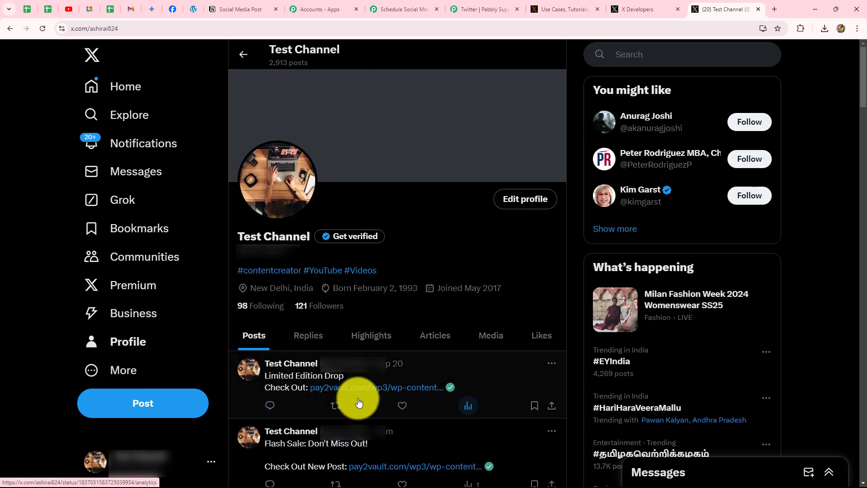
{"action": "left_click", "coordinate": [332, 387]}
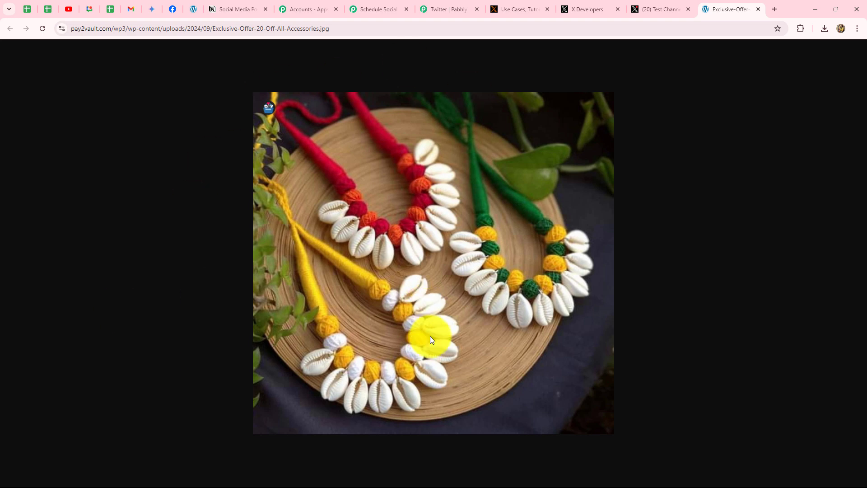
Review the Pabbly Connect workflow against the Social Media Post database in Notion and collapse the X Create Tweet action.
{"action": "left_click", "coordinate": [385, 8]}
{"action": "scroll", "coordinate": [860, 271], "scroll_direction": "up", "scroll_amount": 15}
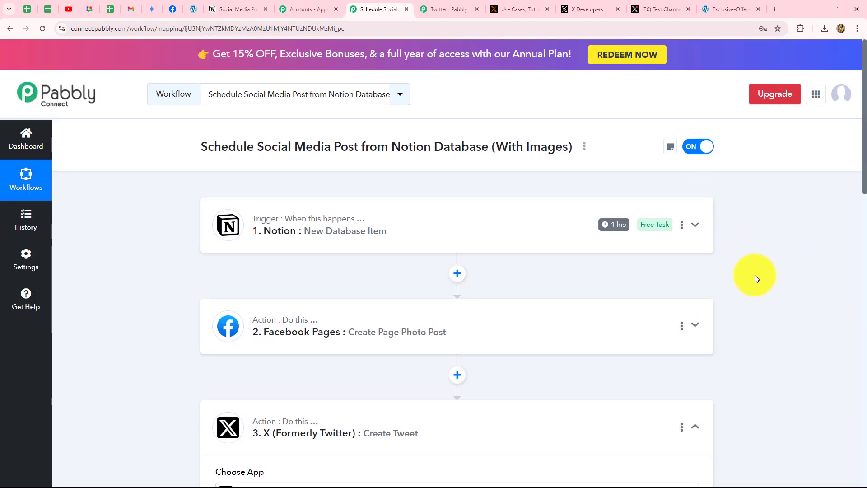
{"action": "left_click", "coordinate": [232, 9]}
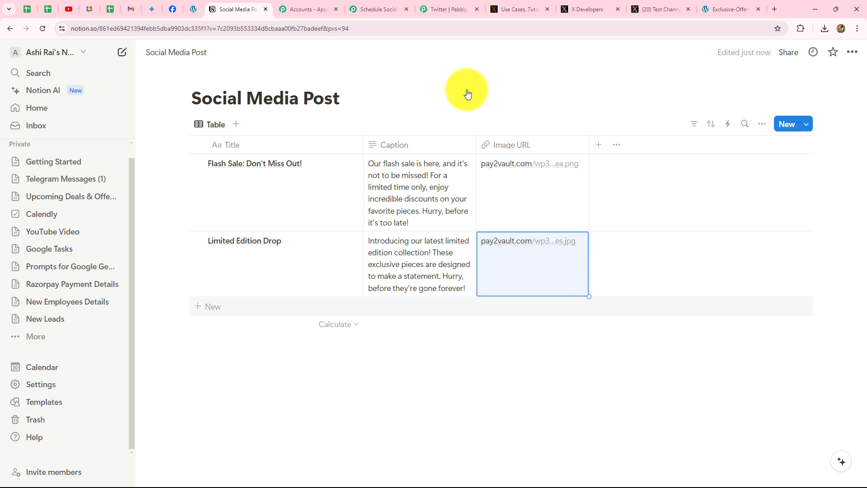
{"action": "left_click", "coordinate": [384, 9]}
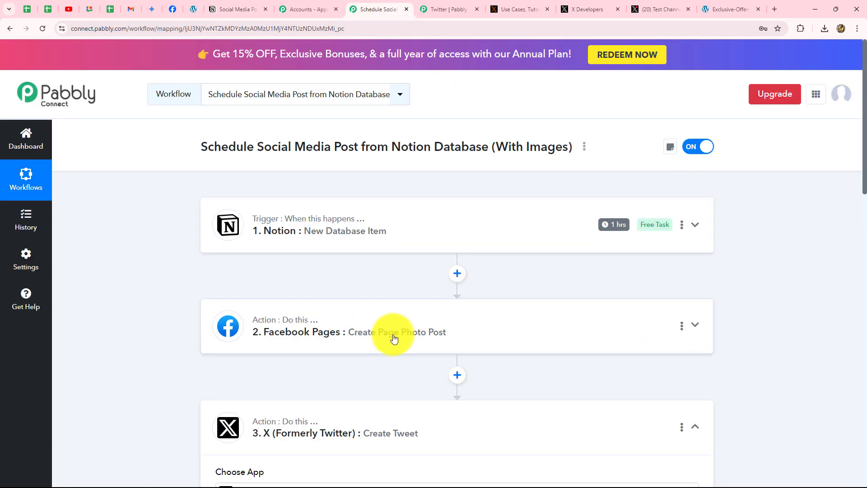
{"action": "scroll", "coordinate": [407, 334], "scroll_direction": "down", "scroll_amount": 1}
{"action": "left_click", "coordinate": [695, 381]}
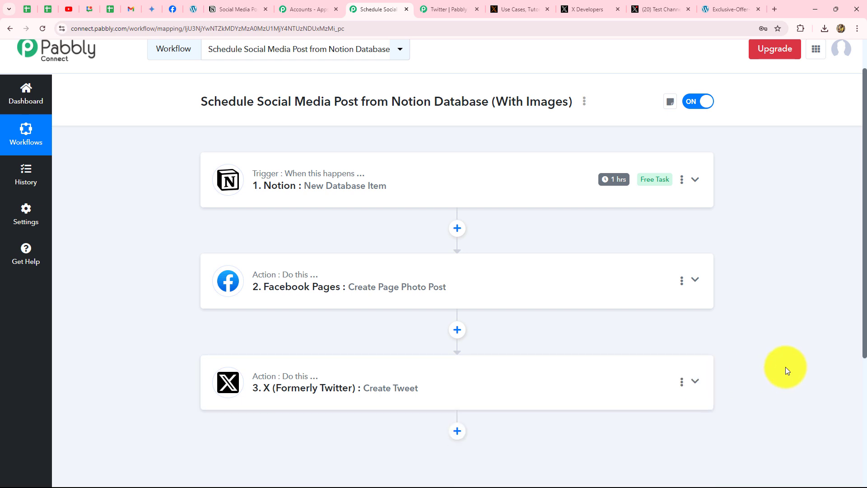